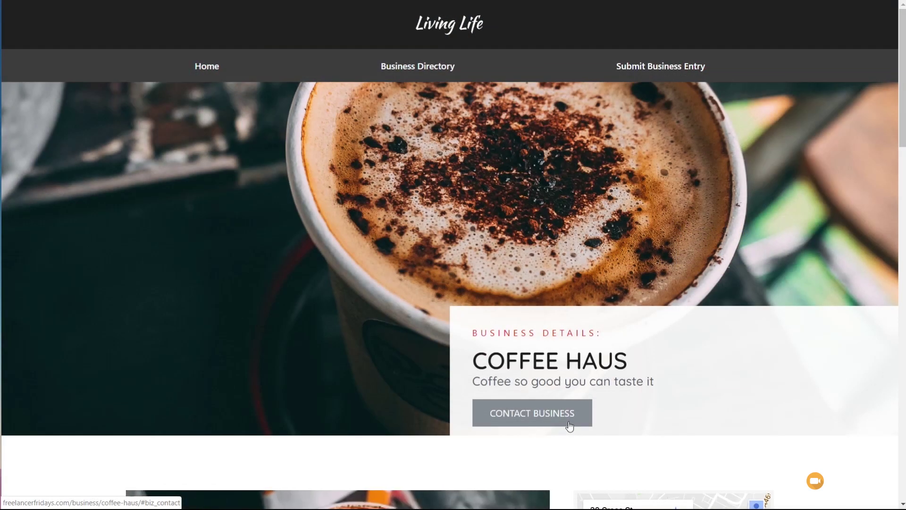
Use the CONTACT BUSINESS button on the Coffee Haus page to jump down to the Quick Contact form.
left_click(510, 416)
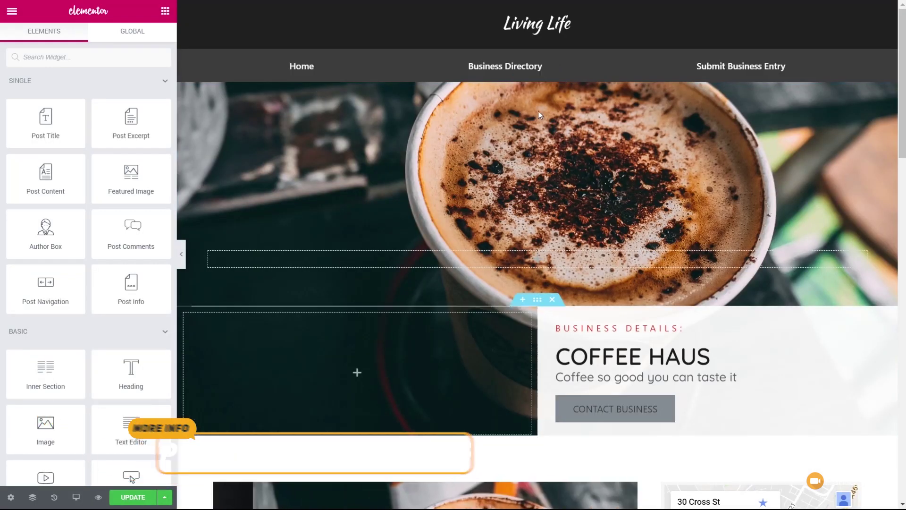
Scroll through the Coffee Haus template preview and select the existing widget search text.
scroll(418, 295, "down", 15)
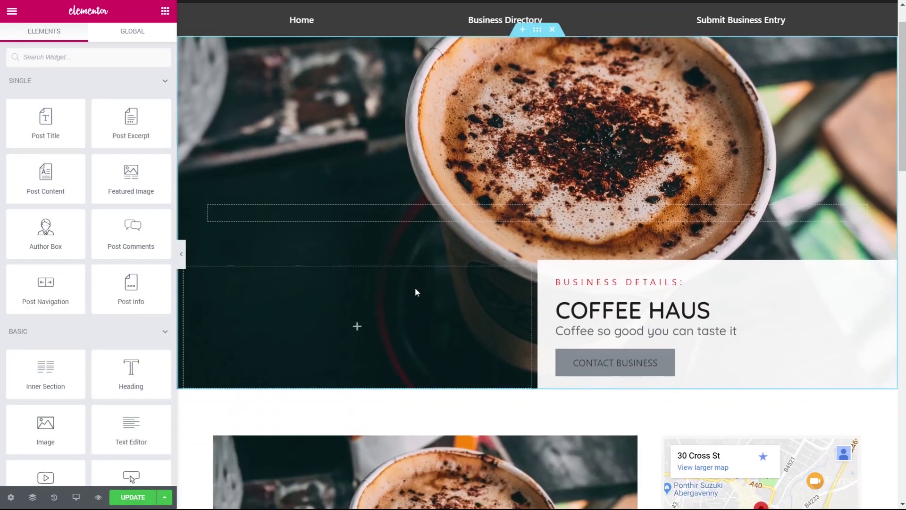
scroll(415, 289, "down", 5)
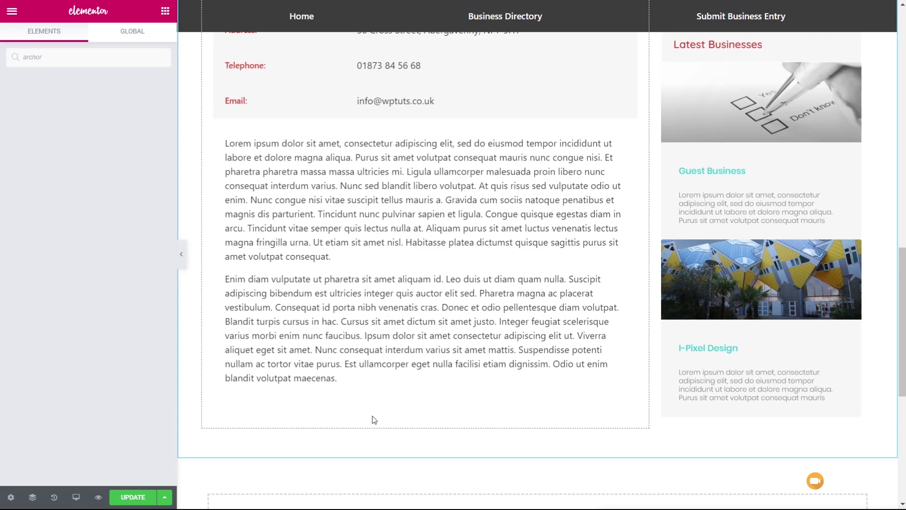
scroll(370, 425, "up", 10)
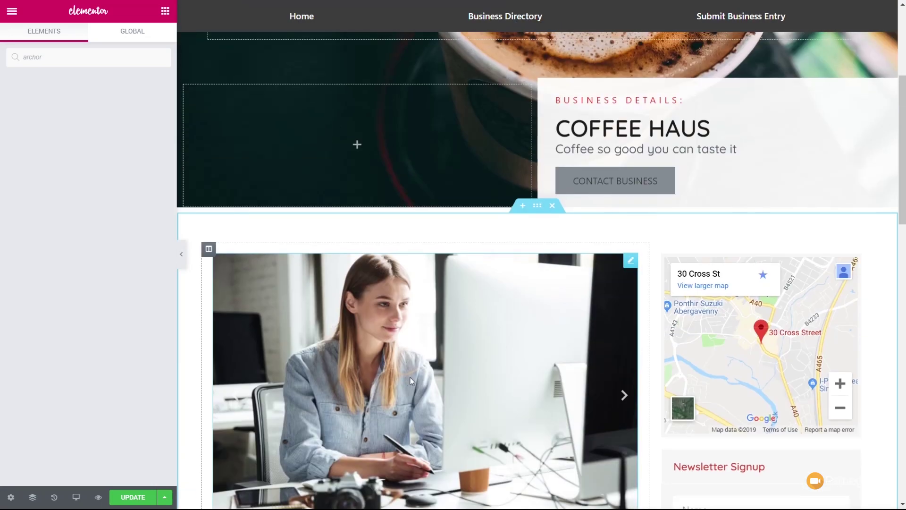
scroll(410, 377, "up", 3)
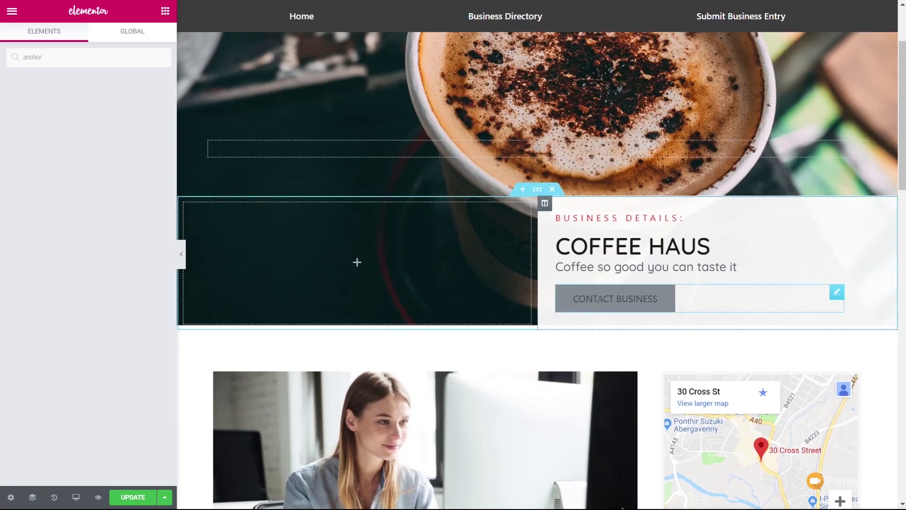
scroll(390, 367, "down", 12)
scroll(390, 366, "down", 3)
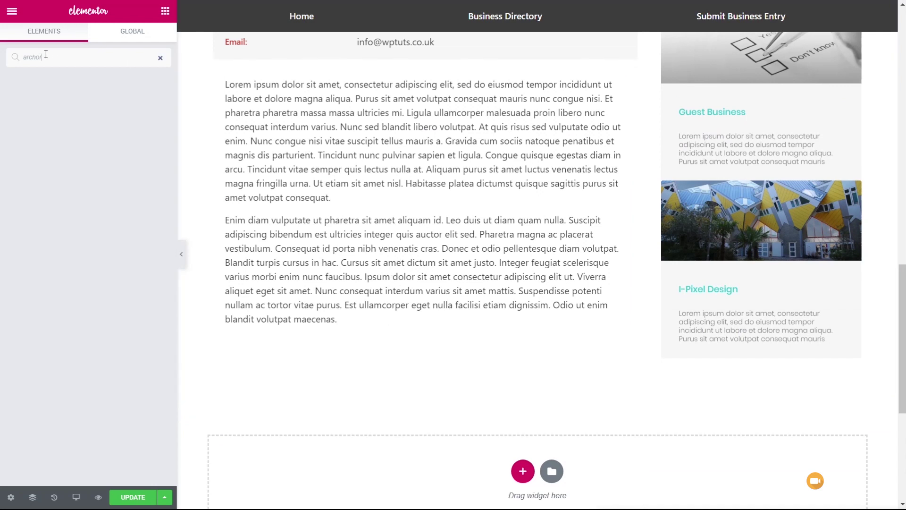
left_click_drag(44, 57, 24, 62)
Place a Menu Anchor below the business description with the ID 'contact'.
type("anc")
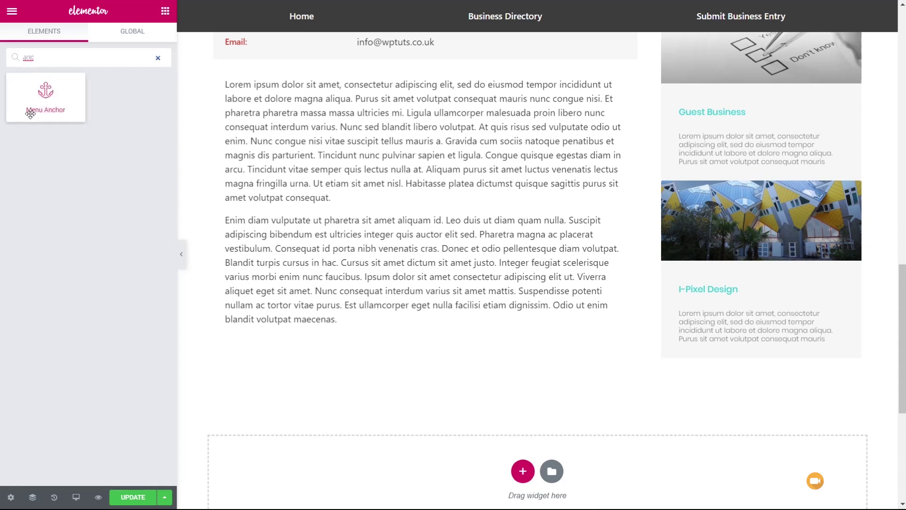
left_click_drag(30, 115, 246, 355)
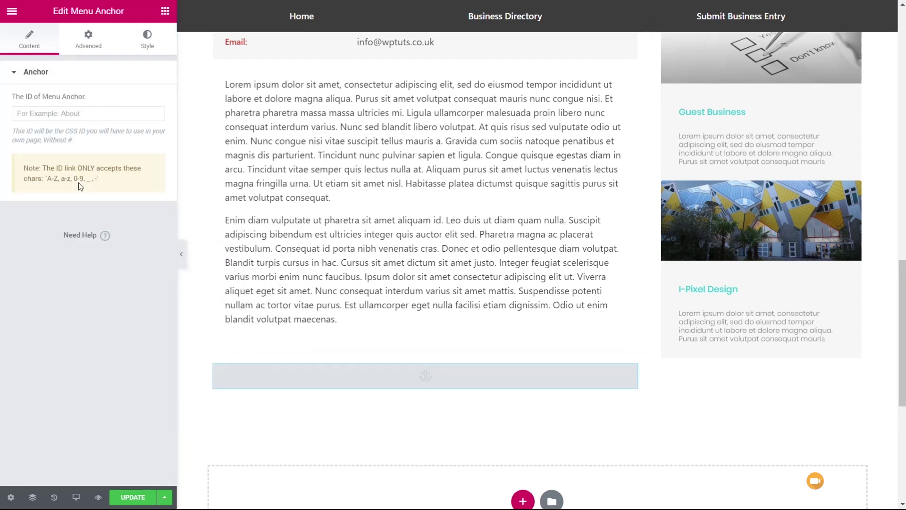
left_click(92, 116)
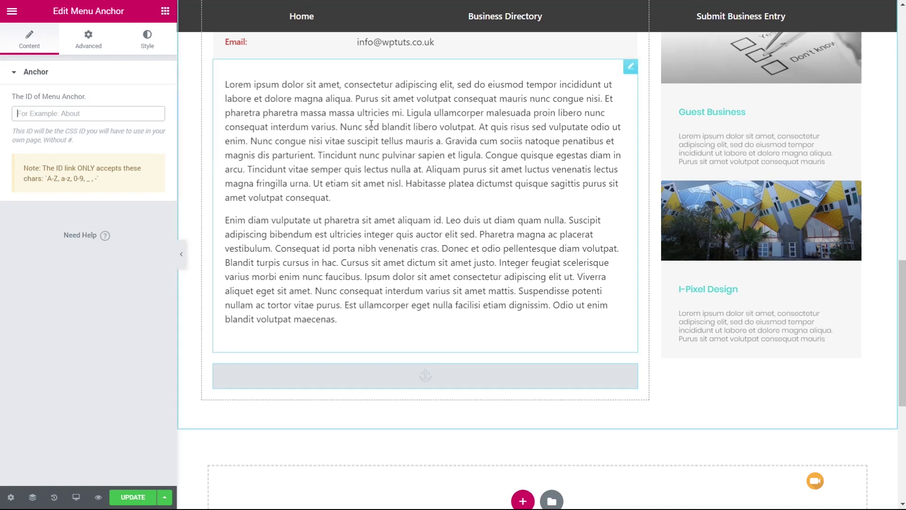
type("contact")
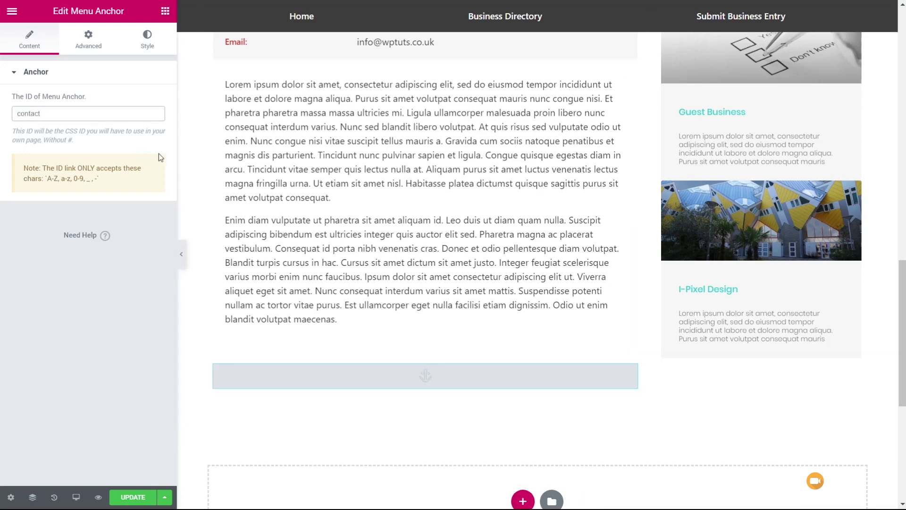
scroll(441, 364, "up", 15)
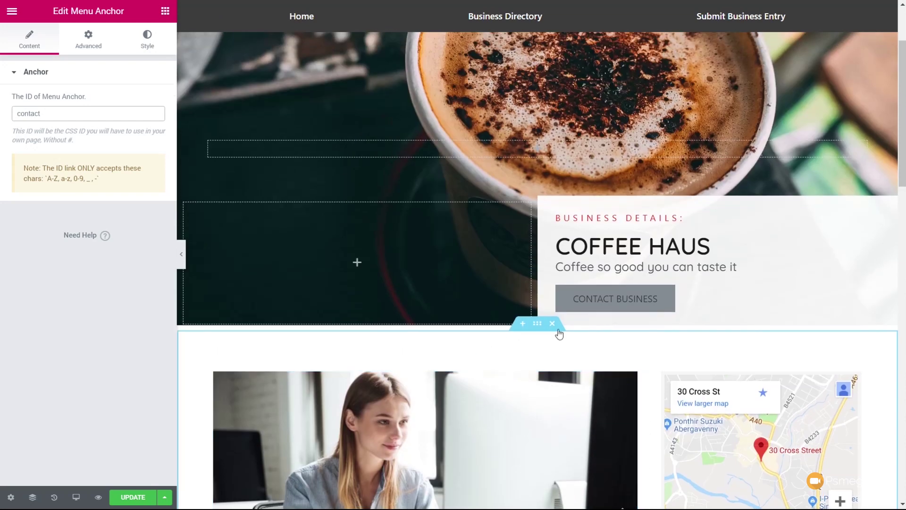
Link the Contact Business button to #contact and test that it jumps to the anchor.
left_click(616, 299)
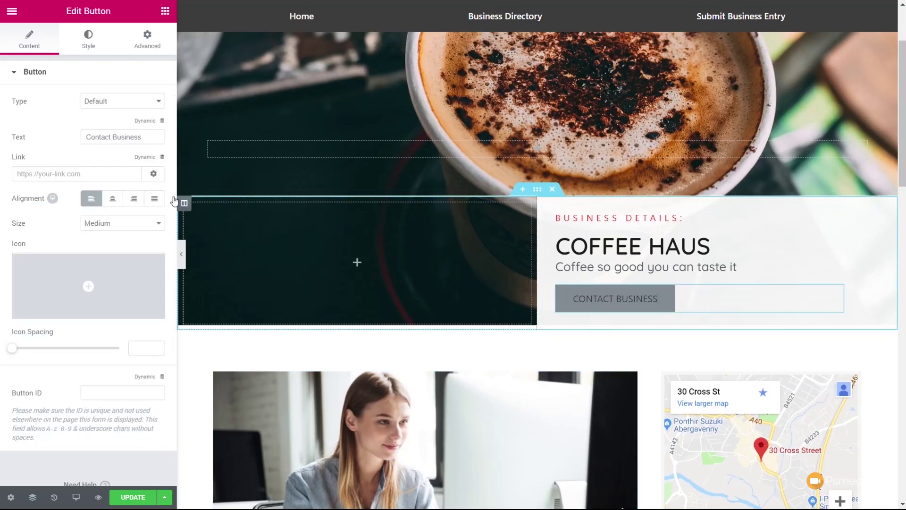
left_click(60, 171)
type("#")
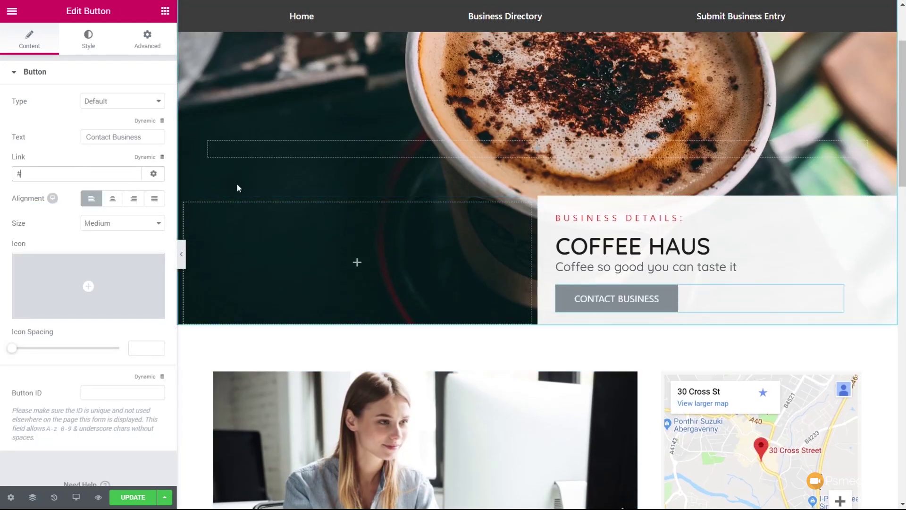
type("contact")
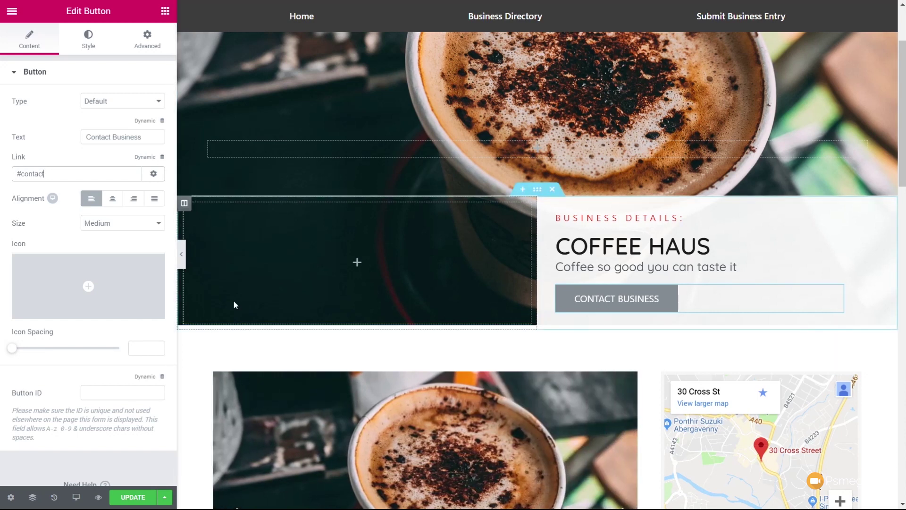
left_click(151, 179)
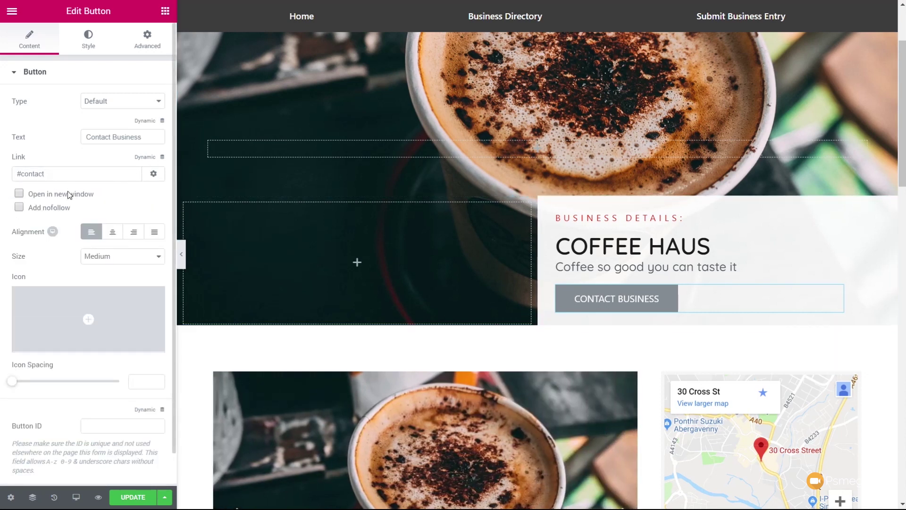
left_click(152, 176)
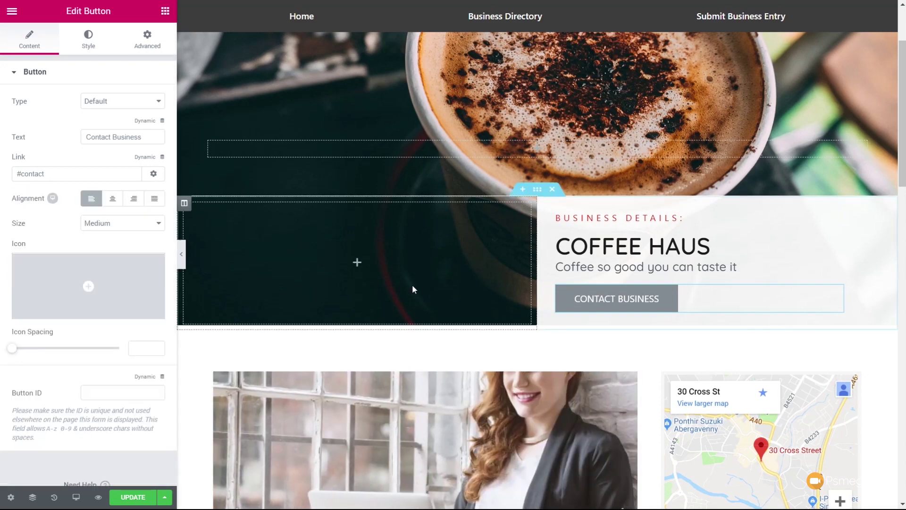
scroll(414, 289, "down", 1)
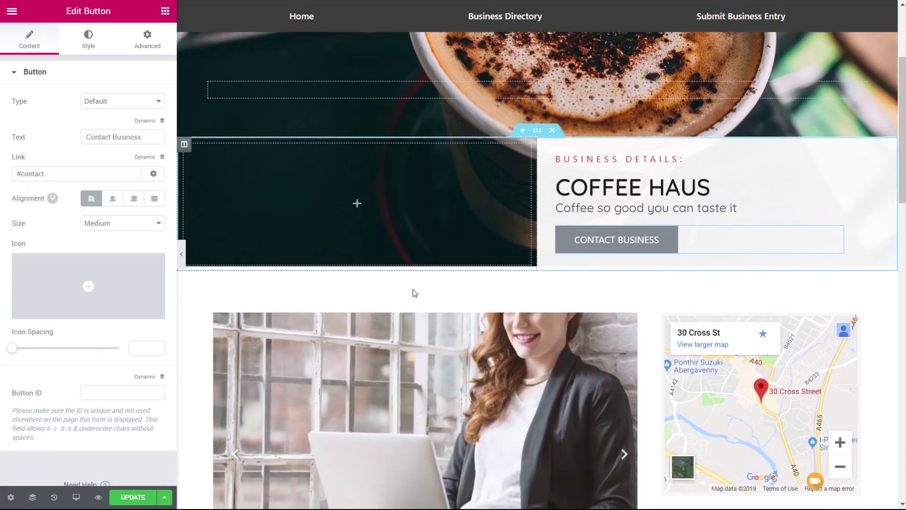
left_click(601, 243)
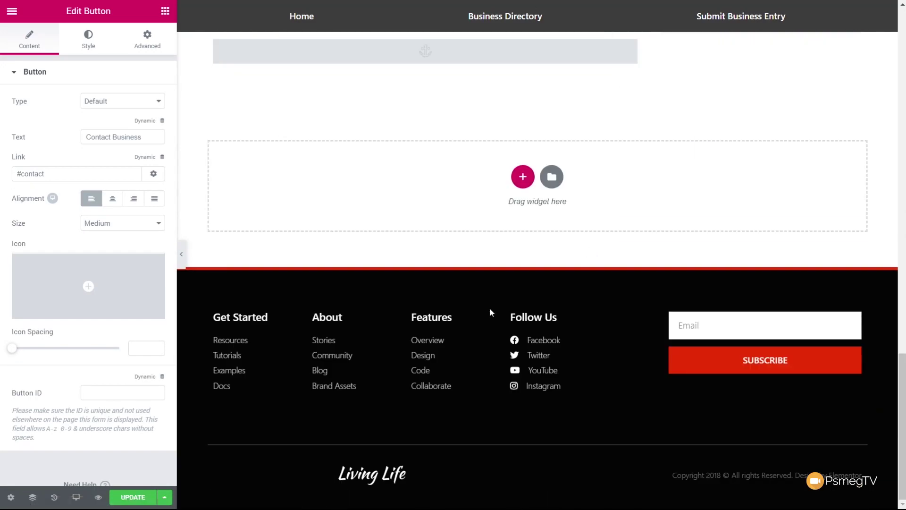
scroll(489, 307, "up", 6)
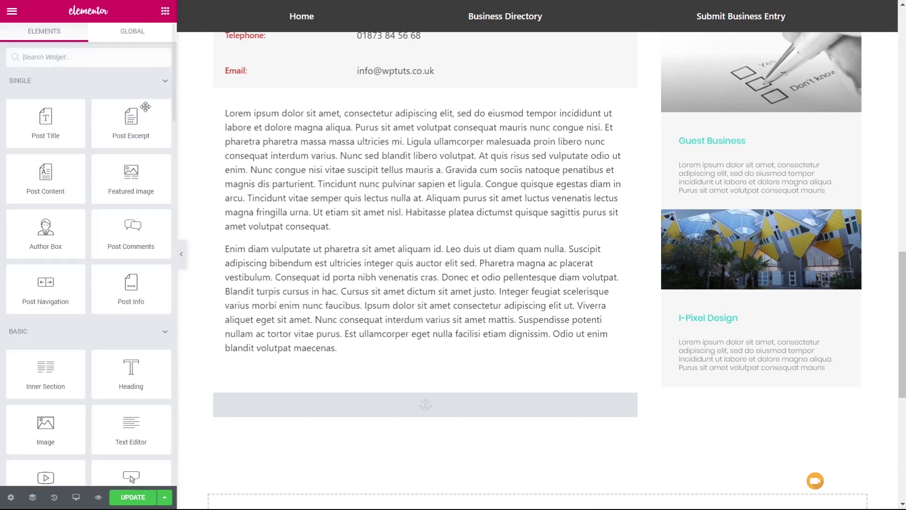
Add a heading below the anchor showing the dynamic Post Title prefixed with 'Quick Contact'.
left_click_drag(140, 372, 283, 423)
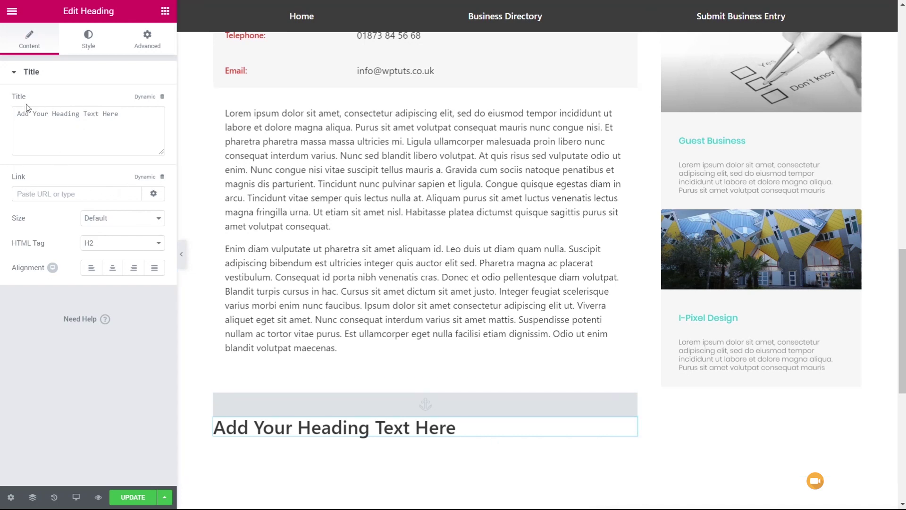
left_click(161, 97)
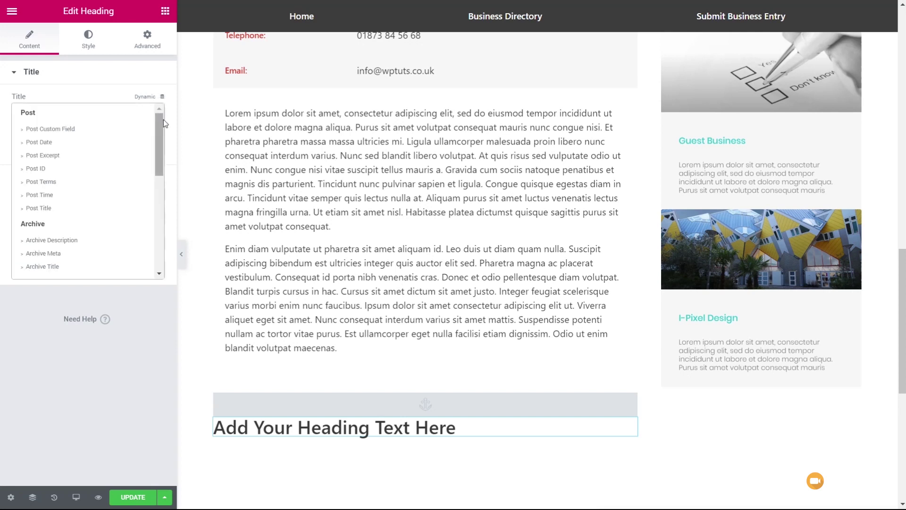
left_click(80, 210)
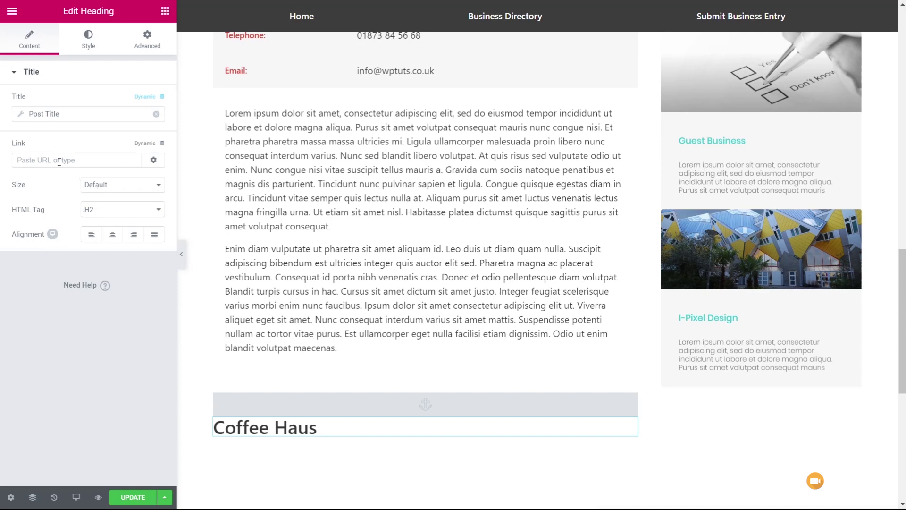
left_click(21, 118)
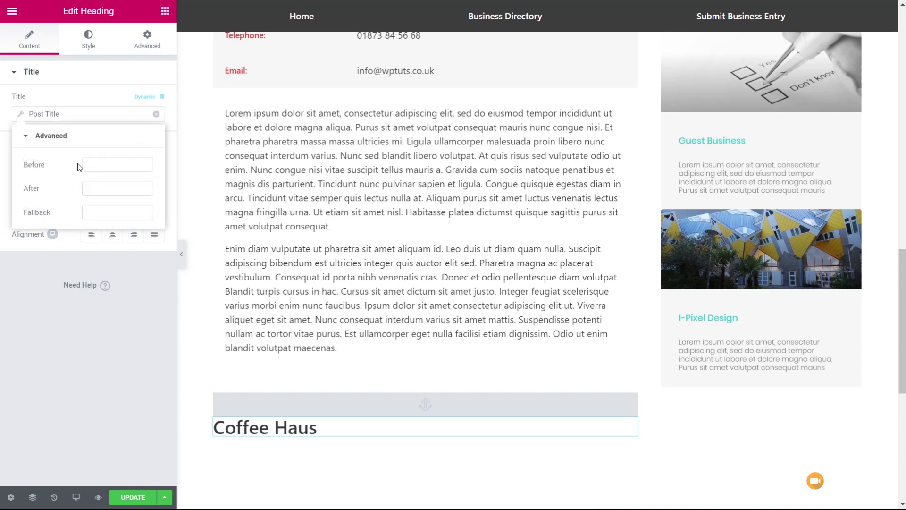
left_click(121, 172)
type("Q")
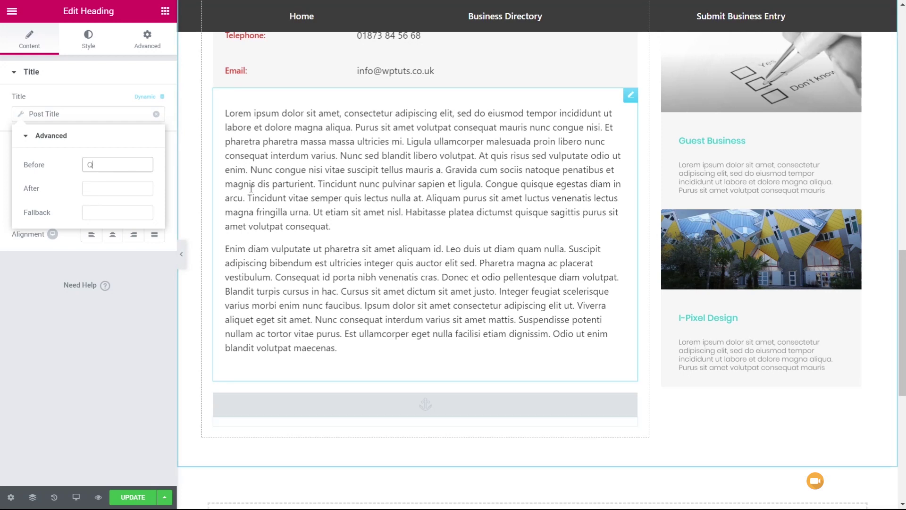
type("uick contact")
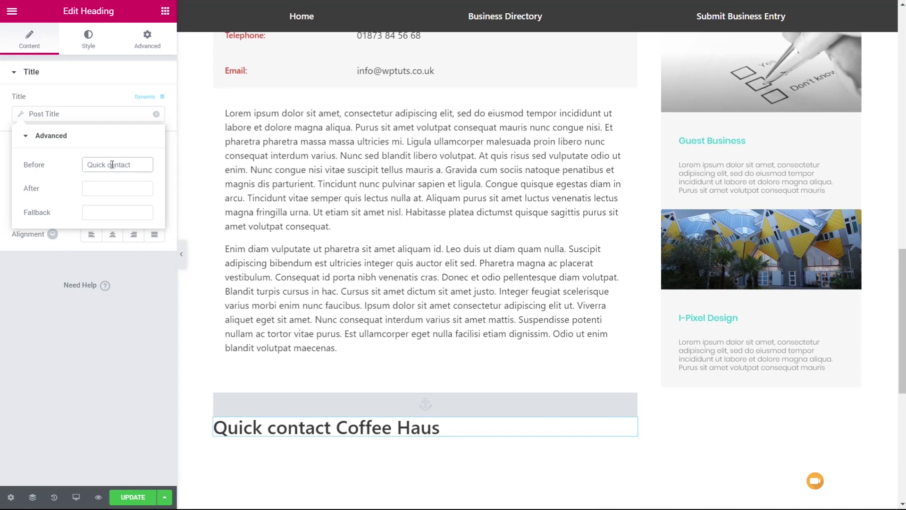
left_click_drag(110, 164, 108, 162)
type("C")
left_click(77, 338)
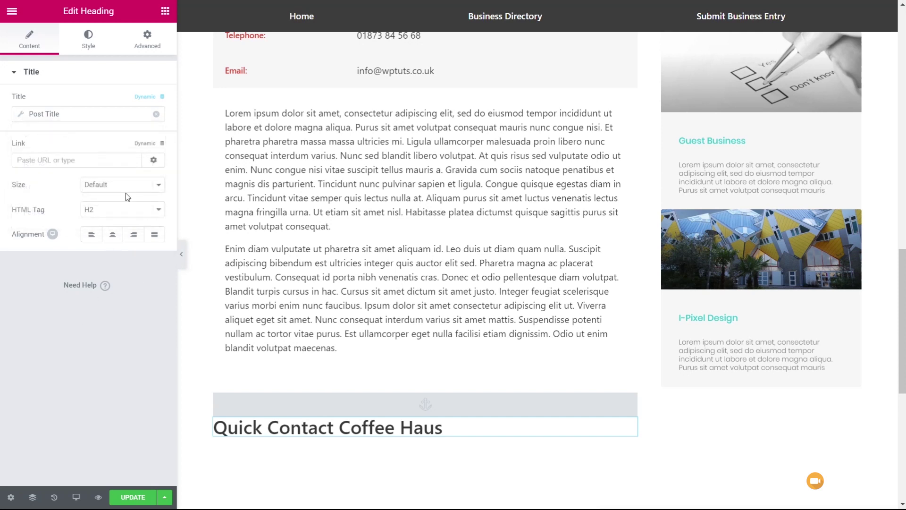
Make the heading an H5 and paste the copied styling onto it.
left_click(115, 212)
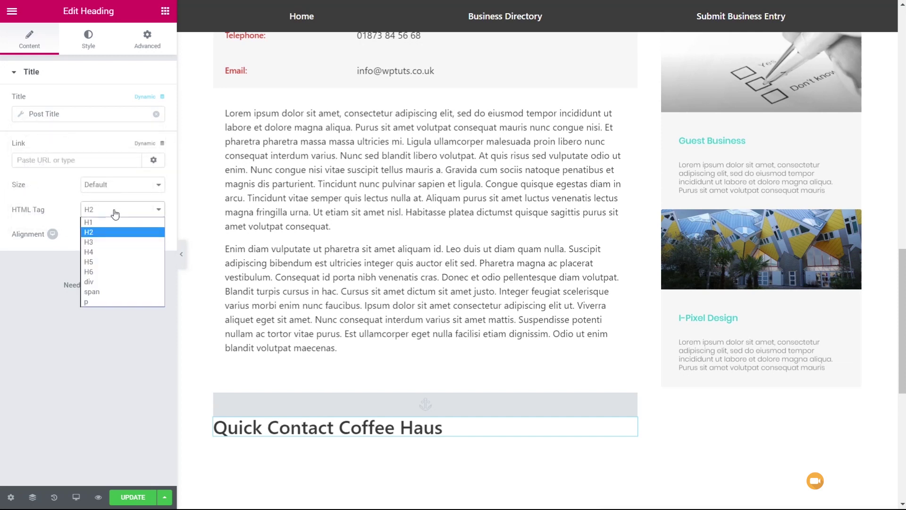
left_click(111, 262)
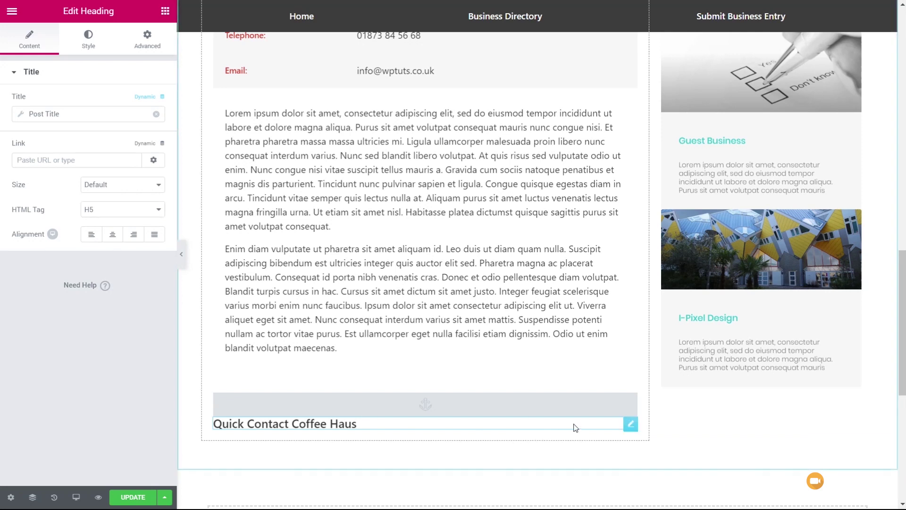
right_click(631, 425)
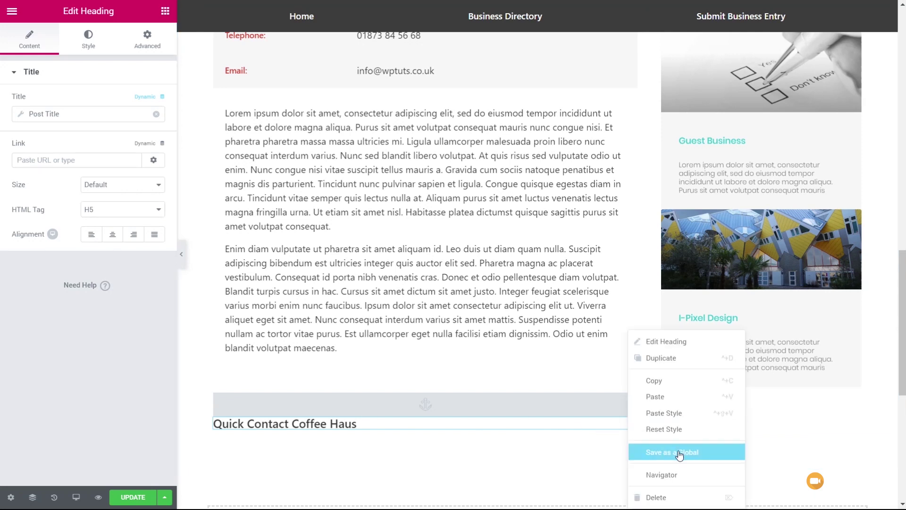
left_click(673, 415)
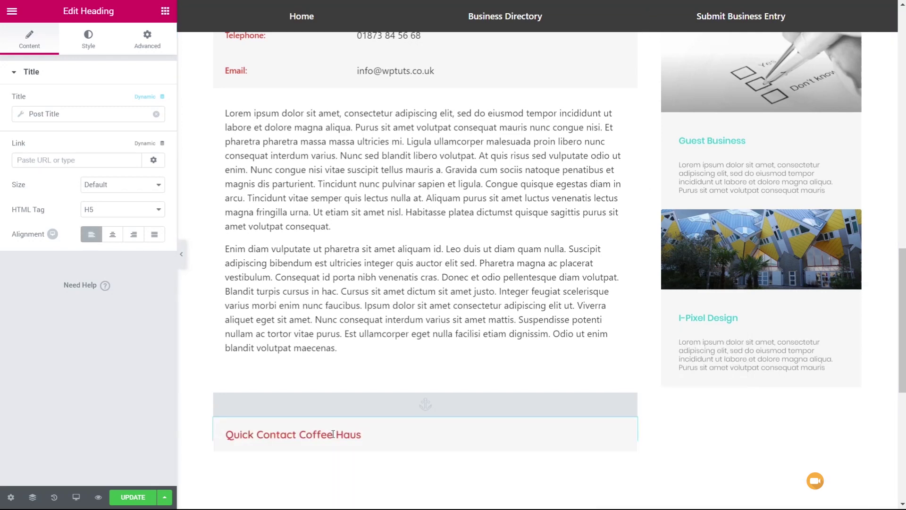
scroll(431, 416, "down", 3)
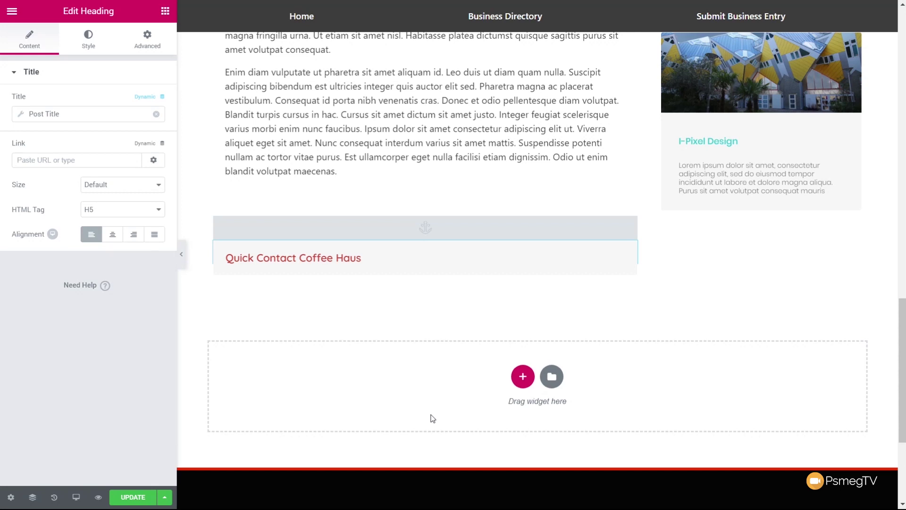
Add an inner section below the heading, delete its second column, and set Columns Gap to No Gap.
left_click(166, 14)
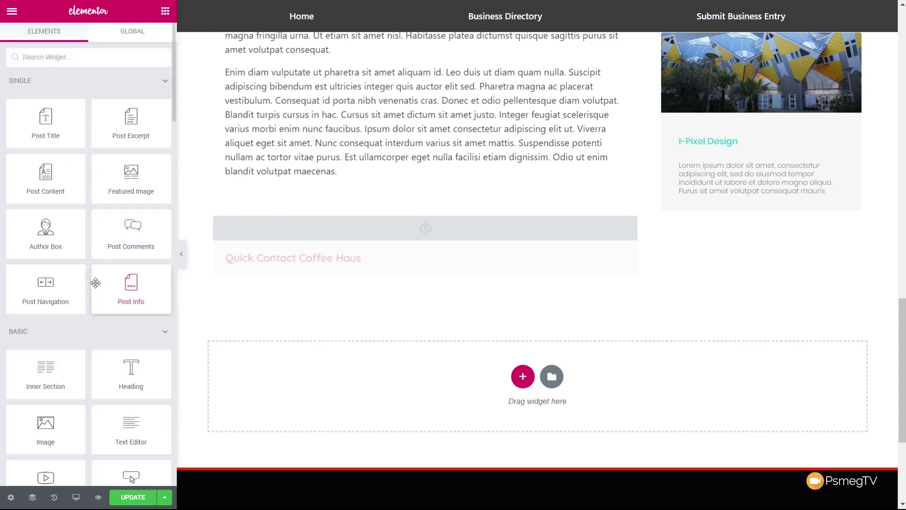
scroll(83, 288, "down", 2)
left_click_drag(77, 294, 340, 281)
right_click(437, 286)
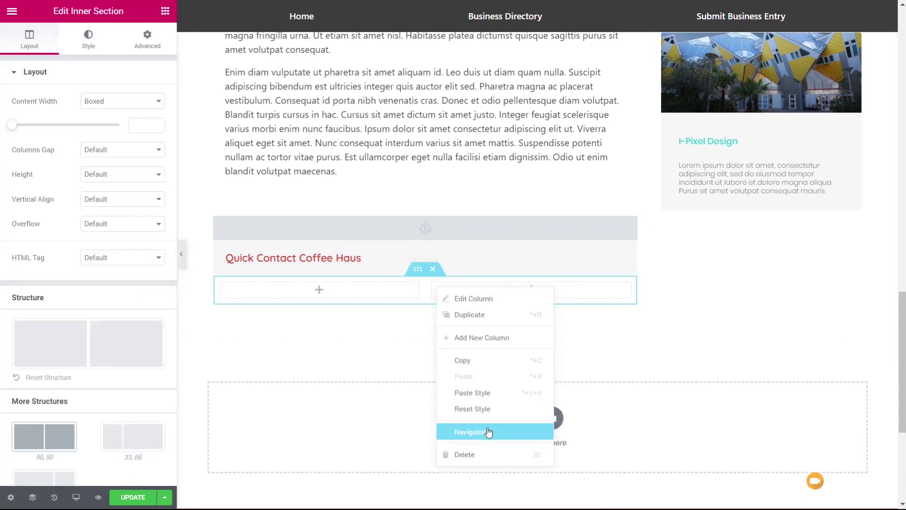
left_click(482, 460)
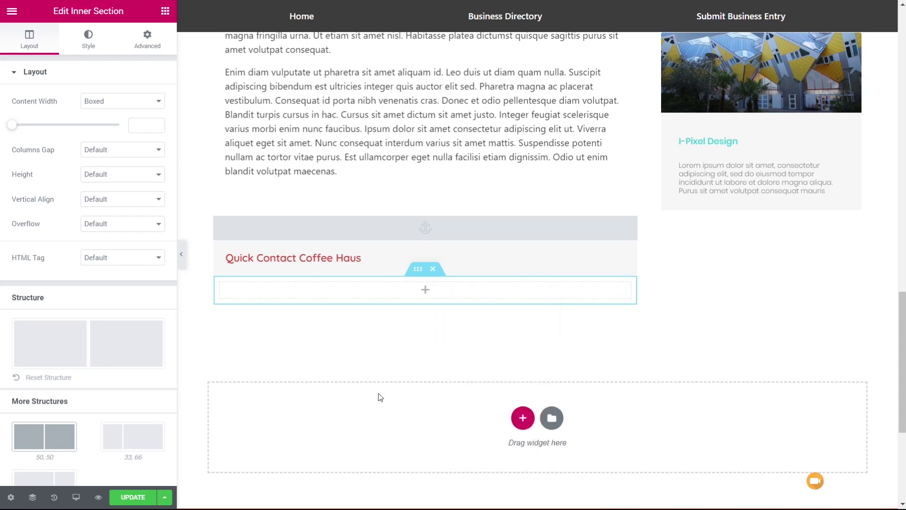
left_click(104, 150)
left_click(107, 174)
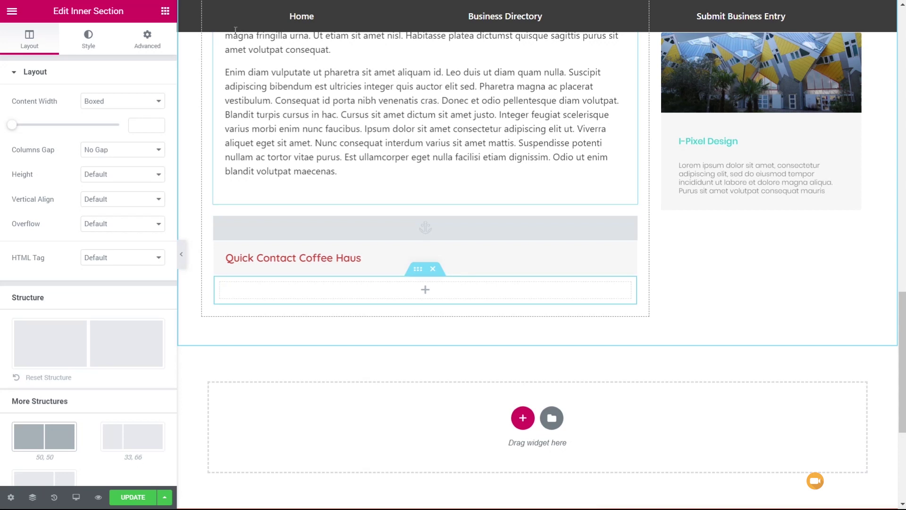
Drop a PAFE form builder Field widget into the new single-column section.
left_click(164, 12)
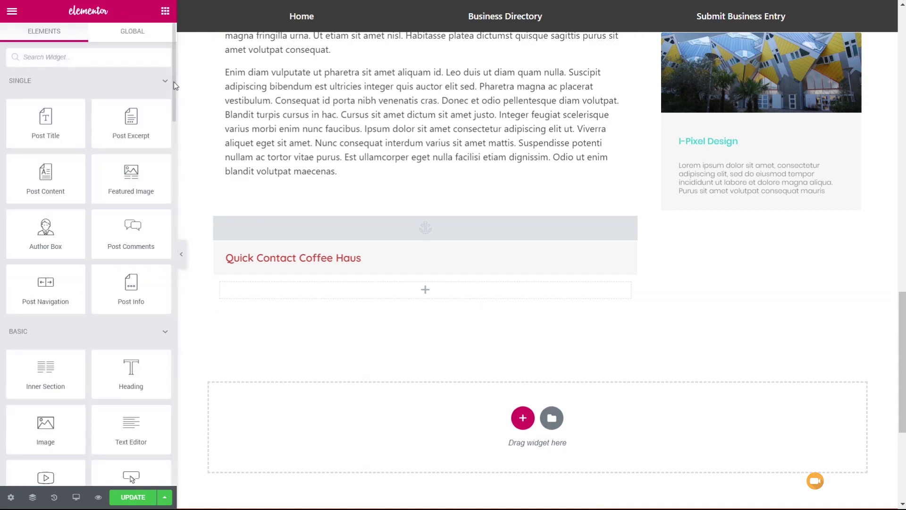
scroll(166, 109, "down", 8)
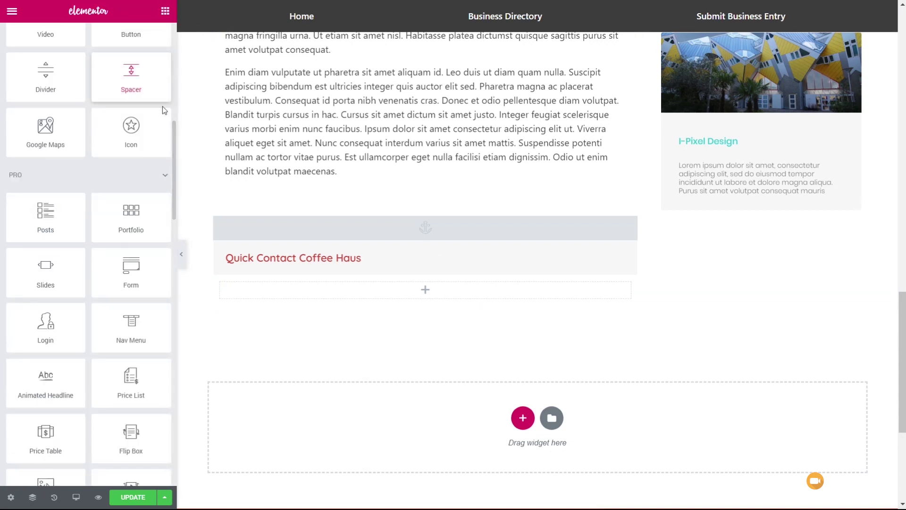
left_click(165, 177)
left_click(163, 210)
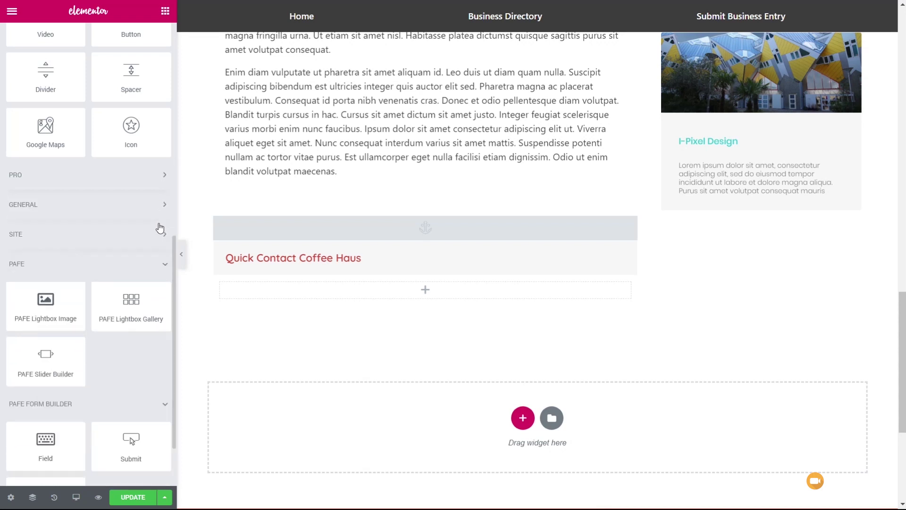
scroll(97, 311, "down", 2)
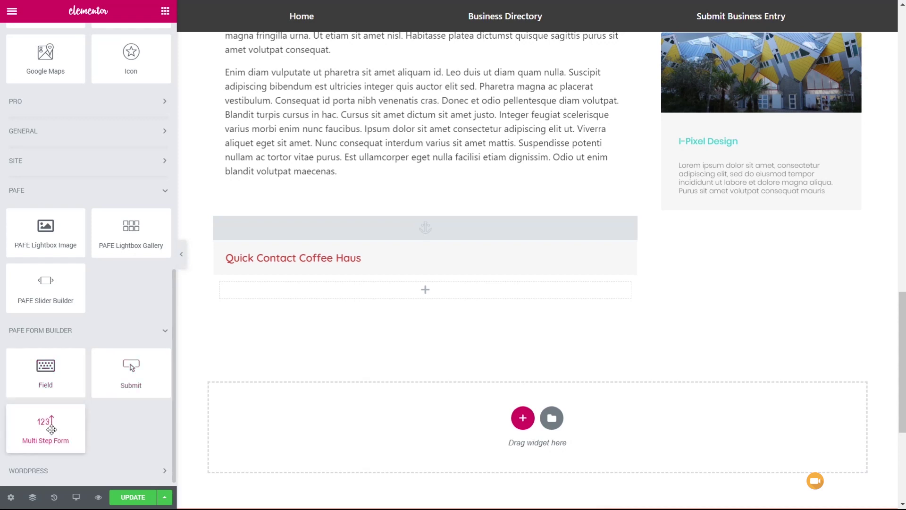
left_click_drag(53, 379, 277, 300)
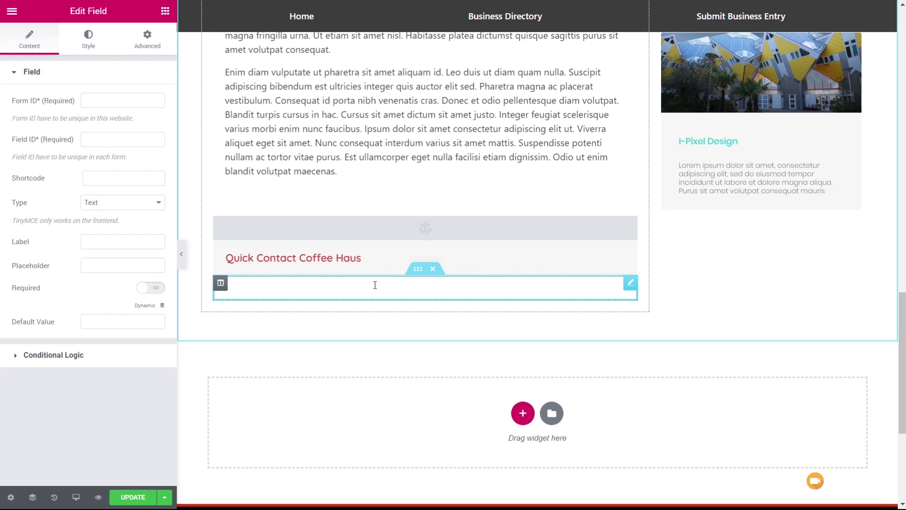
Set the field's Form ID to quickcontact and Field ID to email.
left_click(107, 104)
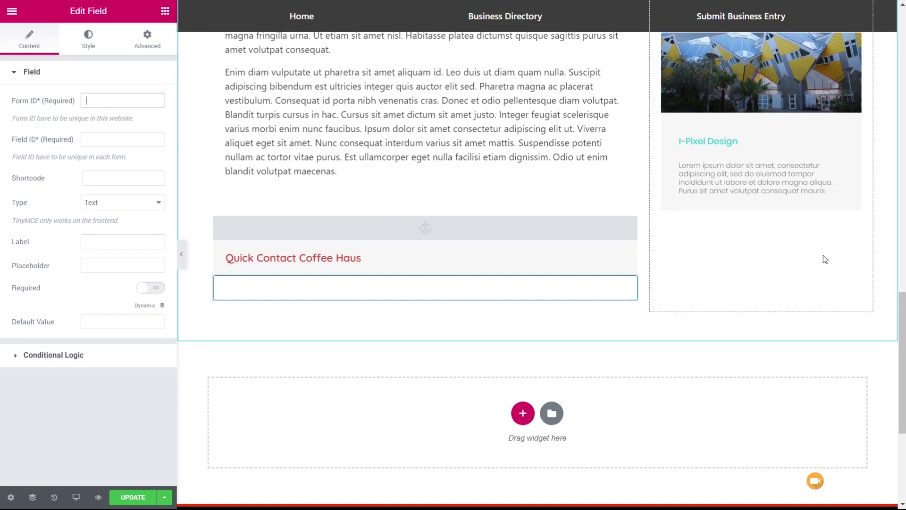
type("quickcontact")
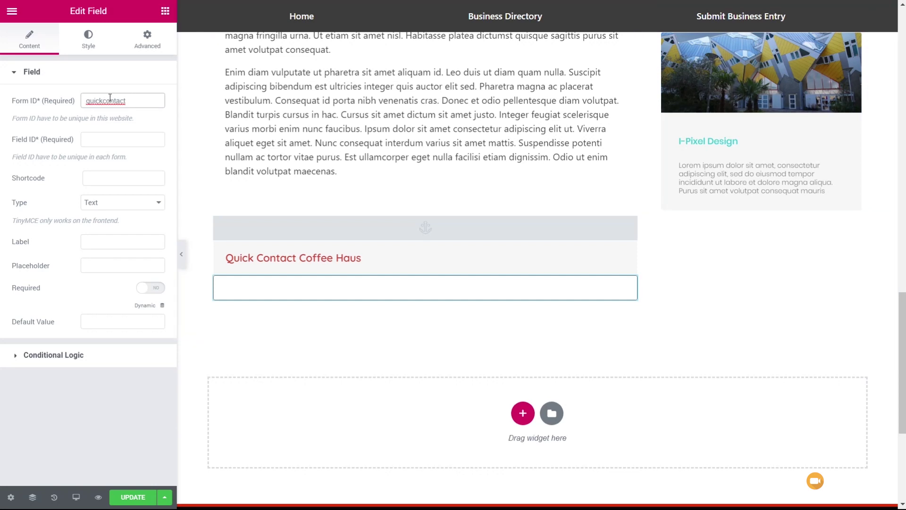
left_click_drag(127, 100, 85, 98)
left_click(92, 140)
type("email")
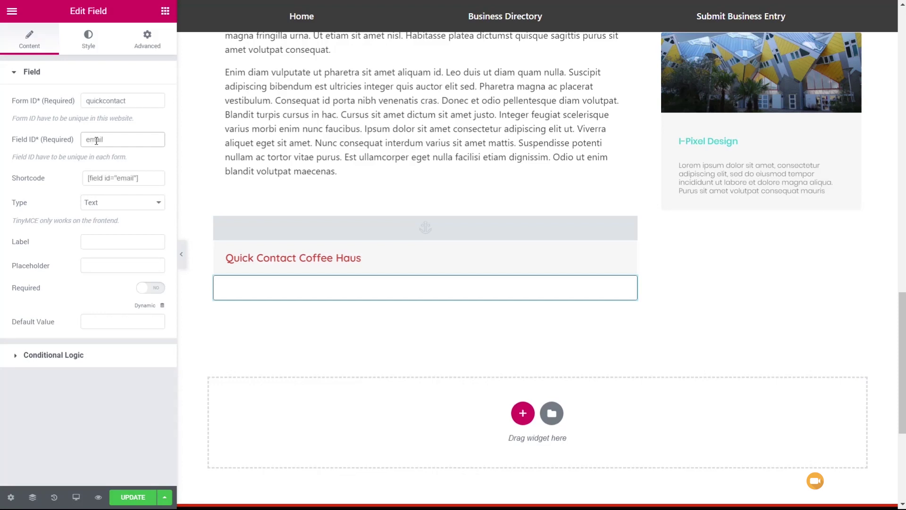
left_click_drag(145, 178, 88, 178)
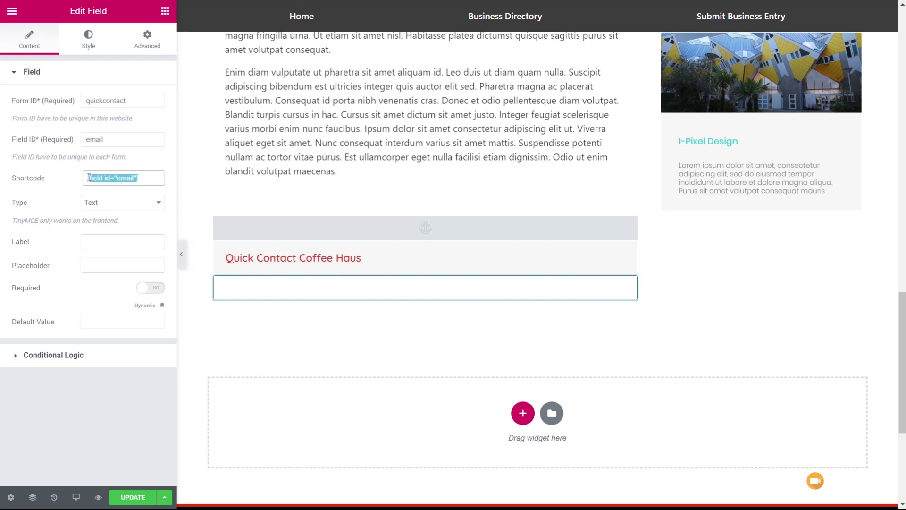
left_click(146, 181)
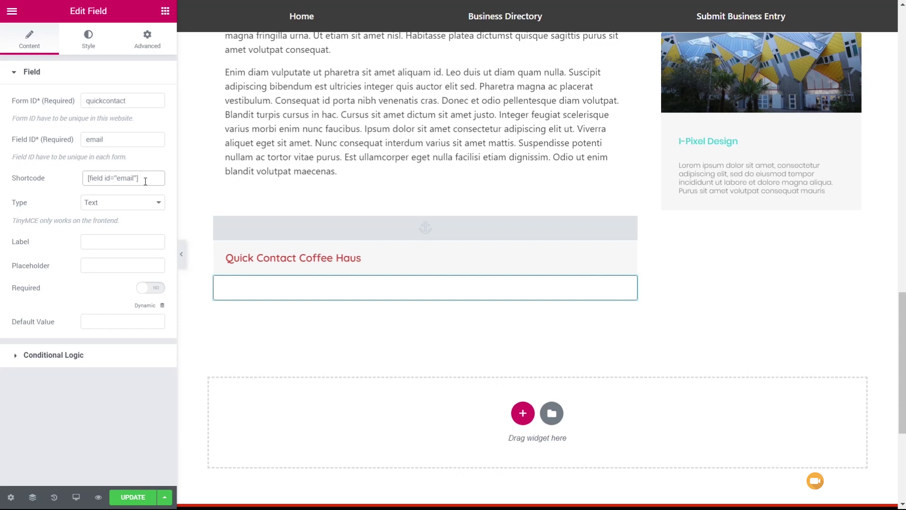
Make the field Hidden with its default value from the ACF field Business Email.
left_click(109, 208)
left_click_drag(164, 240, 163, 288)
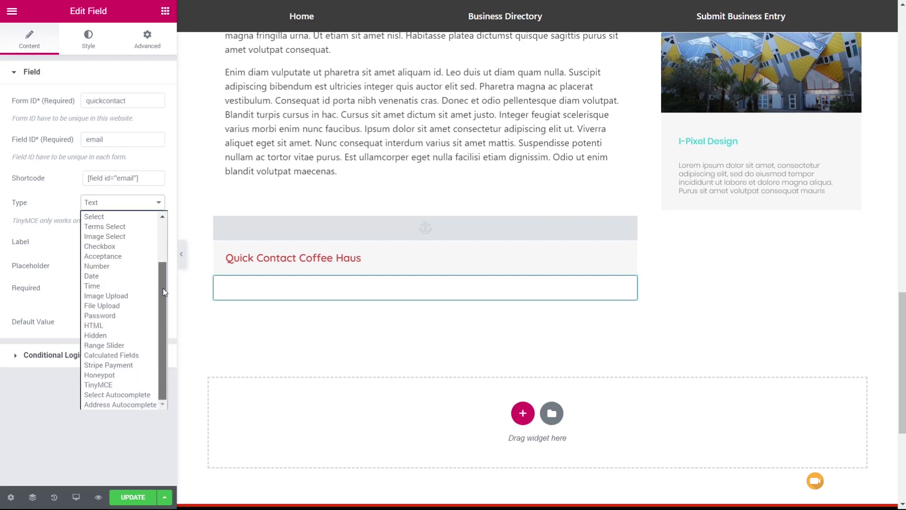
left_click(103, 335)
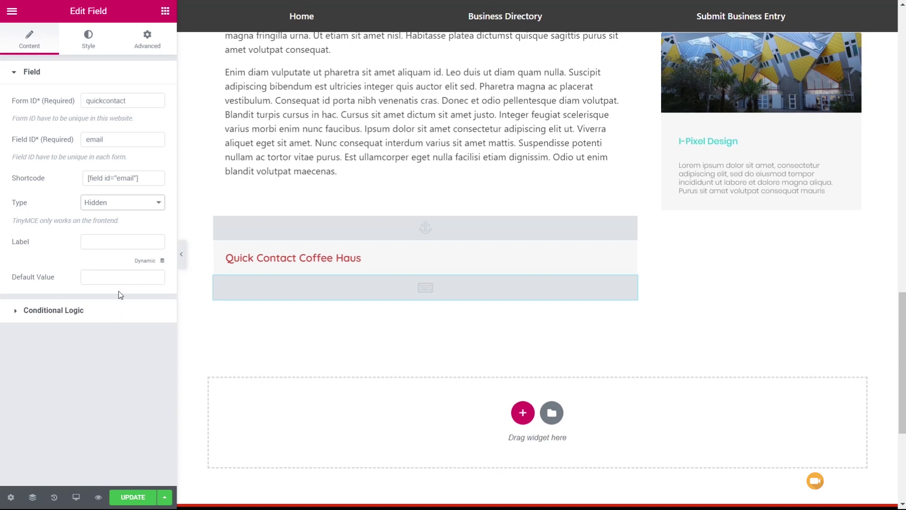
left_click(163, 262)
left_click_drag(163, 288, 154, 407)
left_click(36, 434)
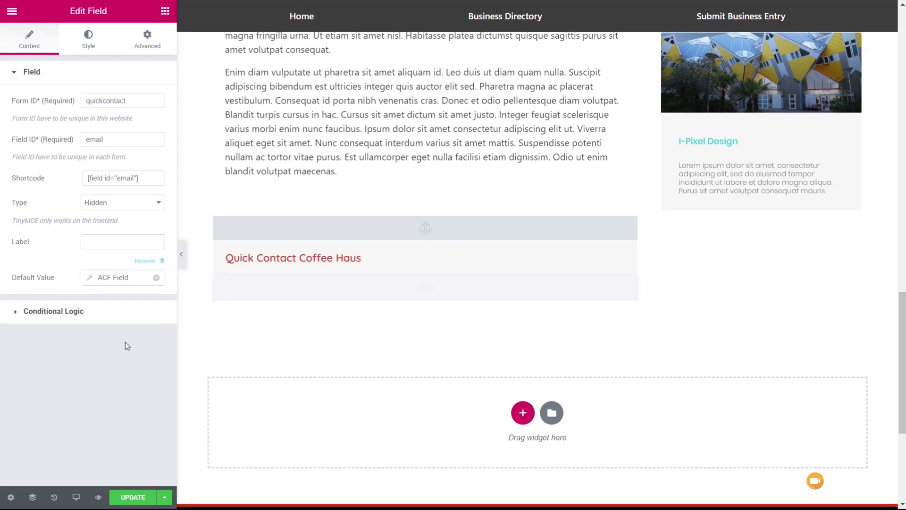
left_click(96, 278)
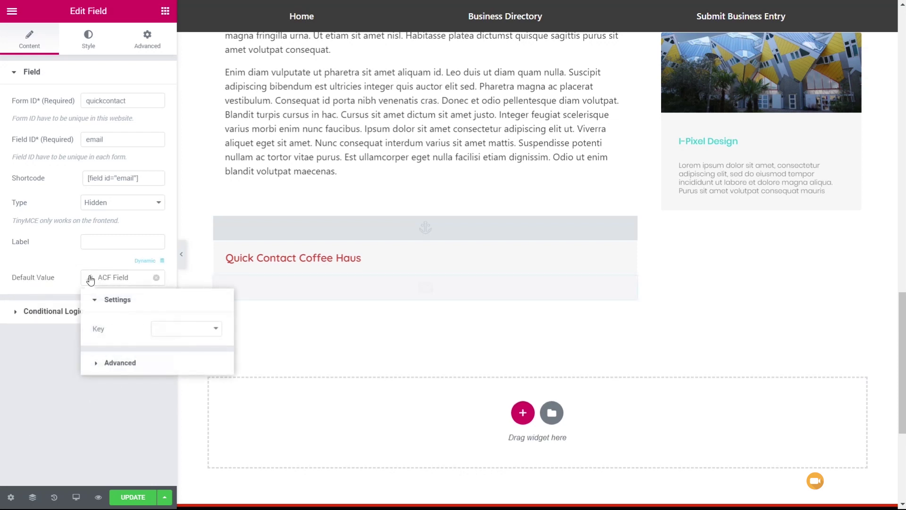
left_click(178, 334)
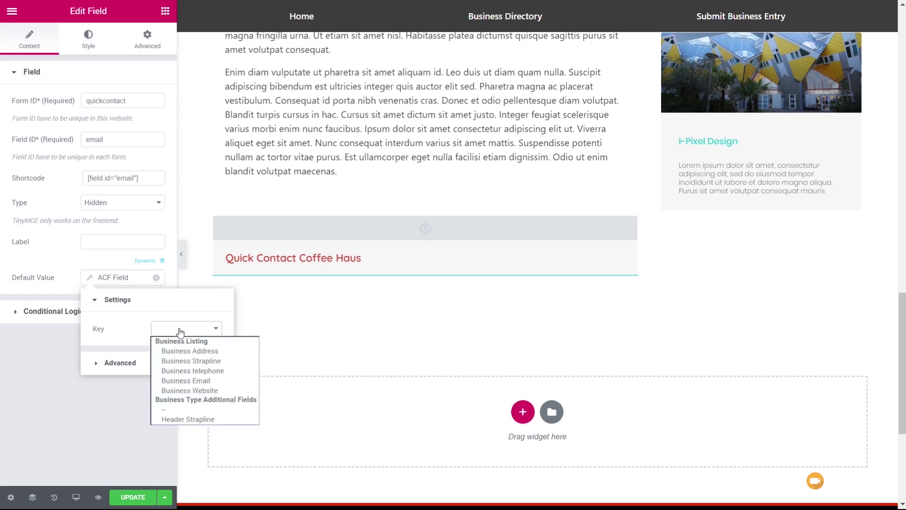
left_click(182, 380)
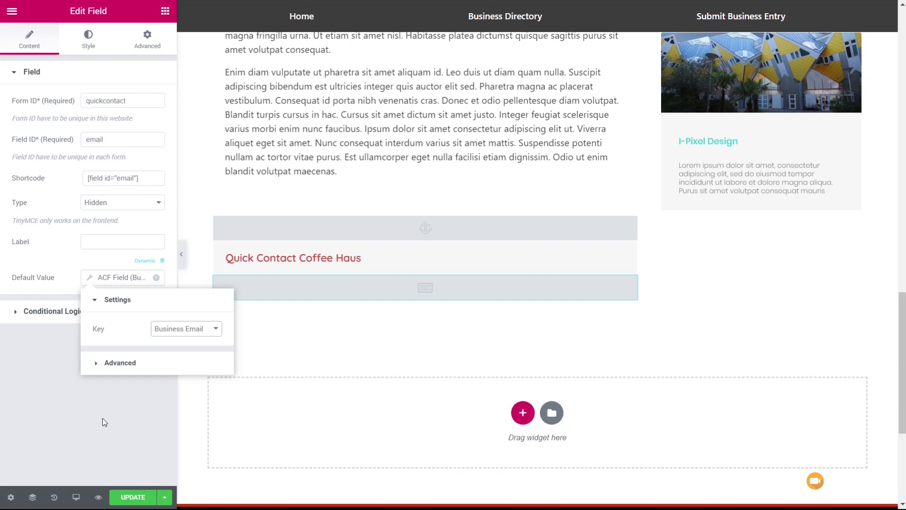
left_click(102, 417)
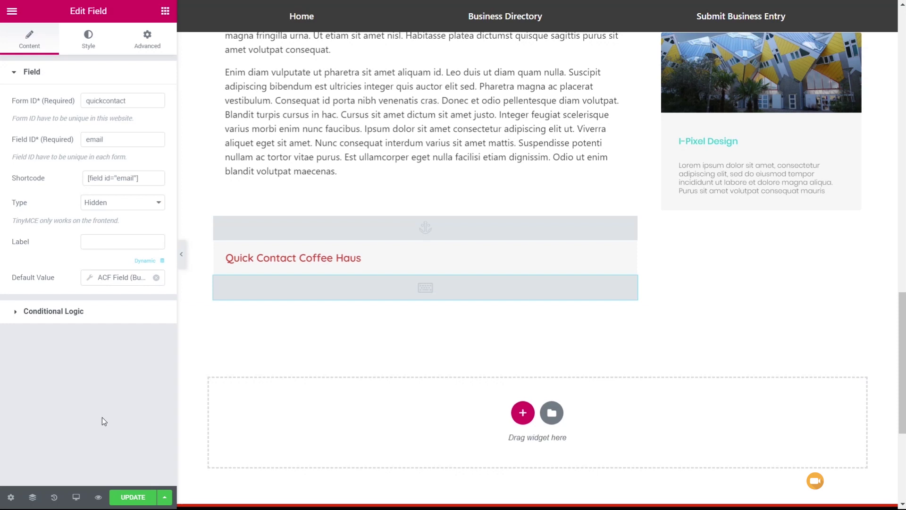
Add another PAFE Field below with Field ID Name and Form ID quickcontact.
left_click(165, 10)
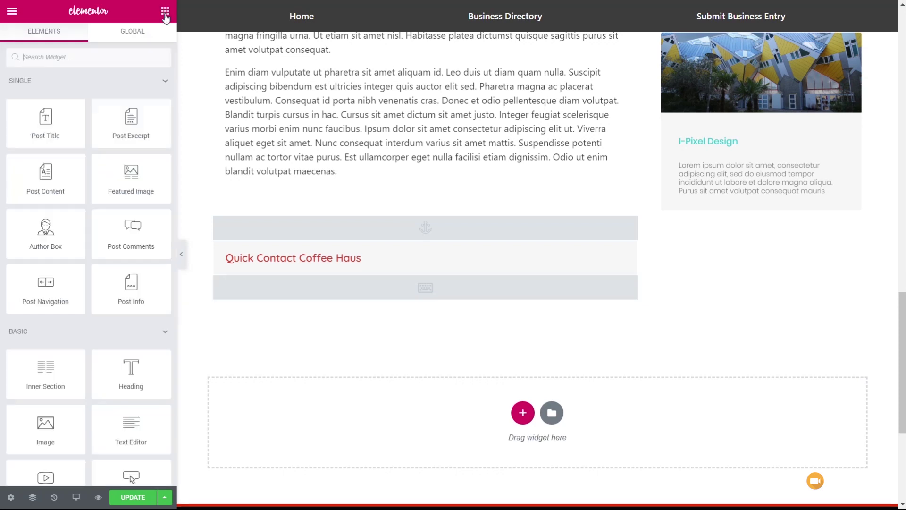
scroll(136, 352, "down", 9)
scroll(136, 349, "down", 2)
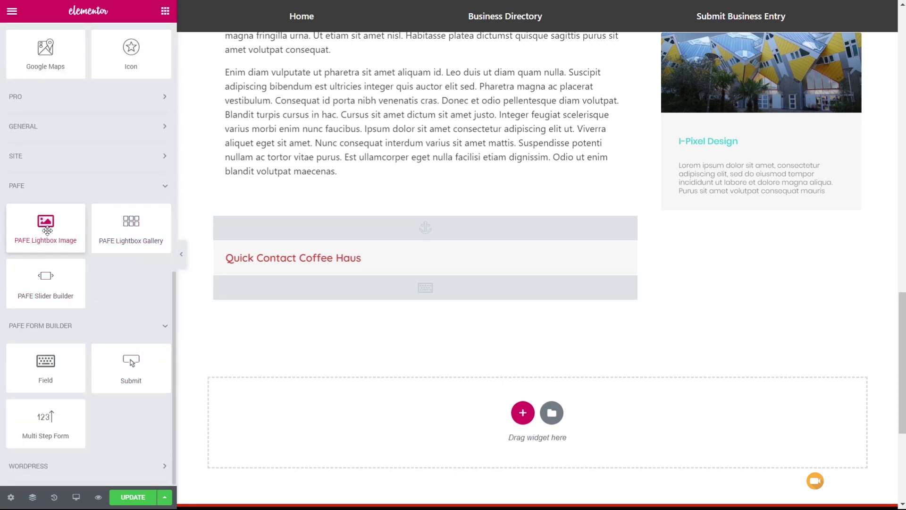
left_click_drag(56, 361, 283, 307)
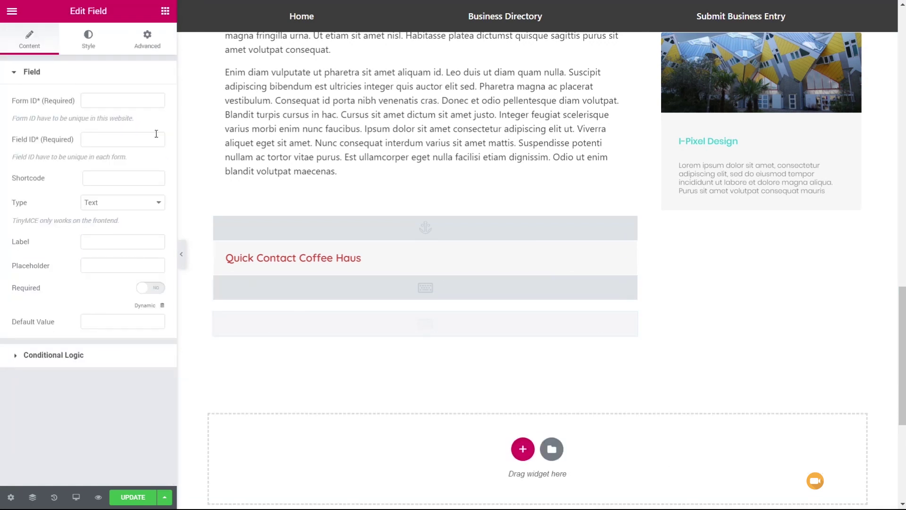
left_click(101, 138)
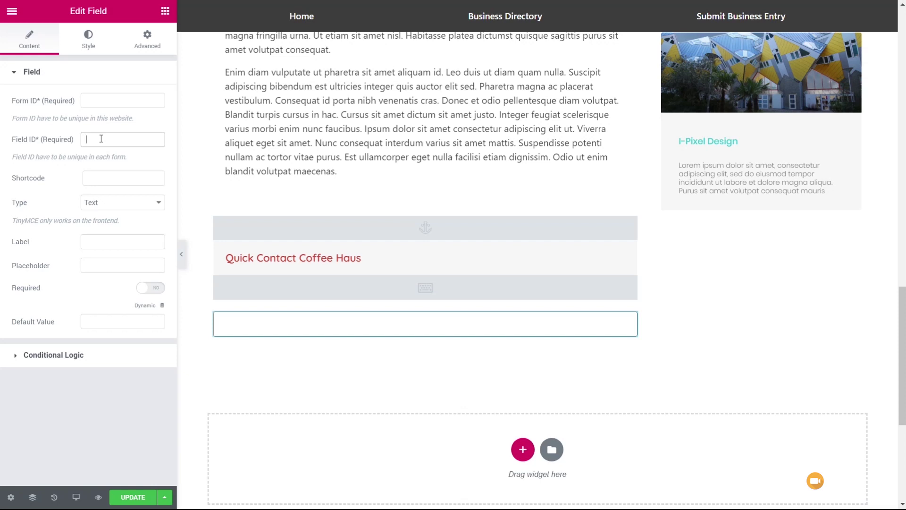
type("Name")
left_click(120, 101)
type("quickcontact")
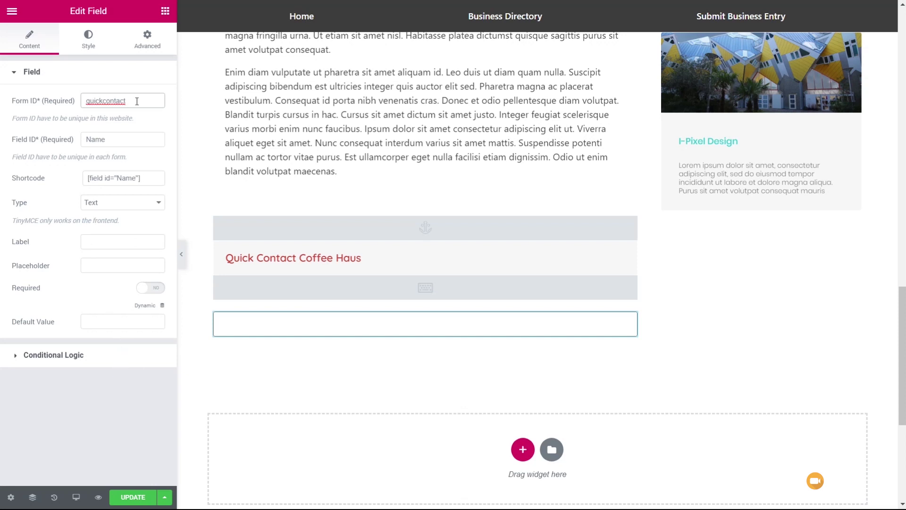
left_click_drag(136, 101, 71, 101)
key("ctrl+c")
left_click(152, 103)
Give the Name field the label and placeholder 'Your Name'.
left_click(116, 245)
type("Your Name")
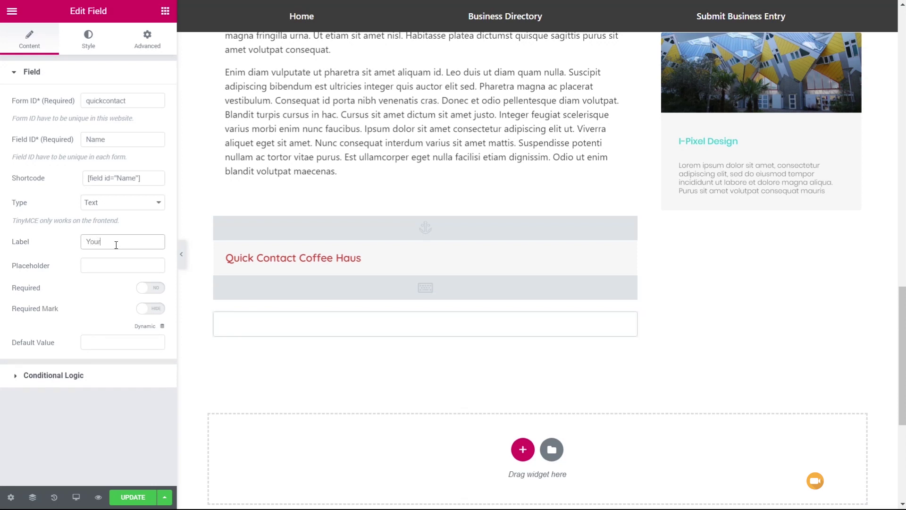
left_click(118, 263)
type("Your Name")
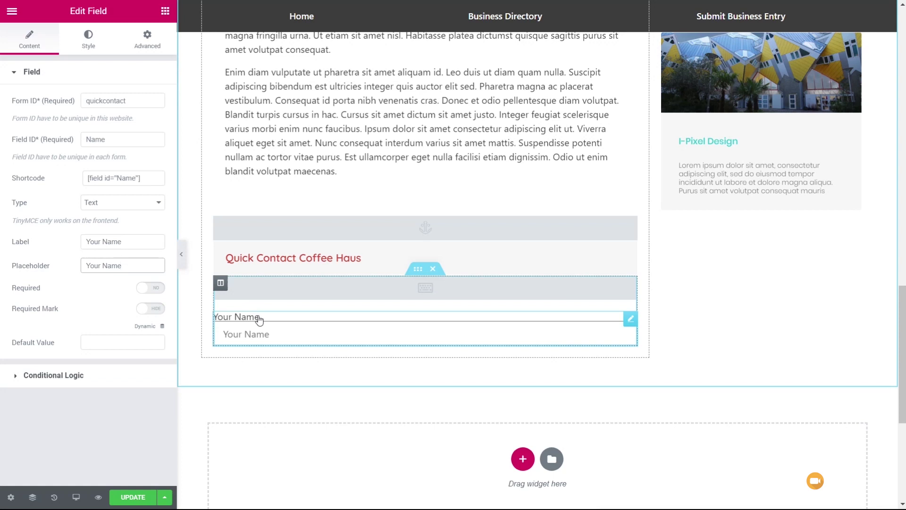
left_click(85, 39)
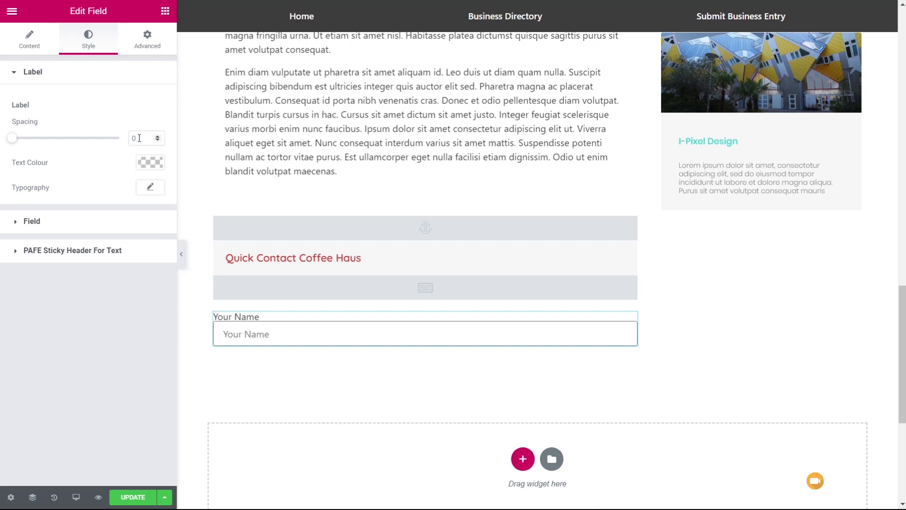
Review the label typography, then verify the Name field's ID and shortcode.
left_click(151, 187)
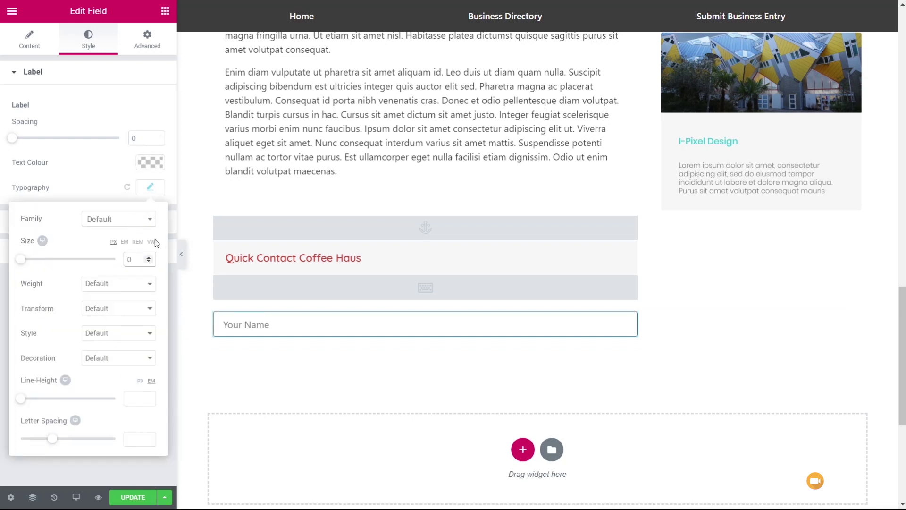
left_click(150, 191)
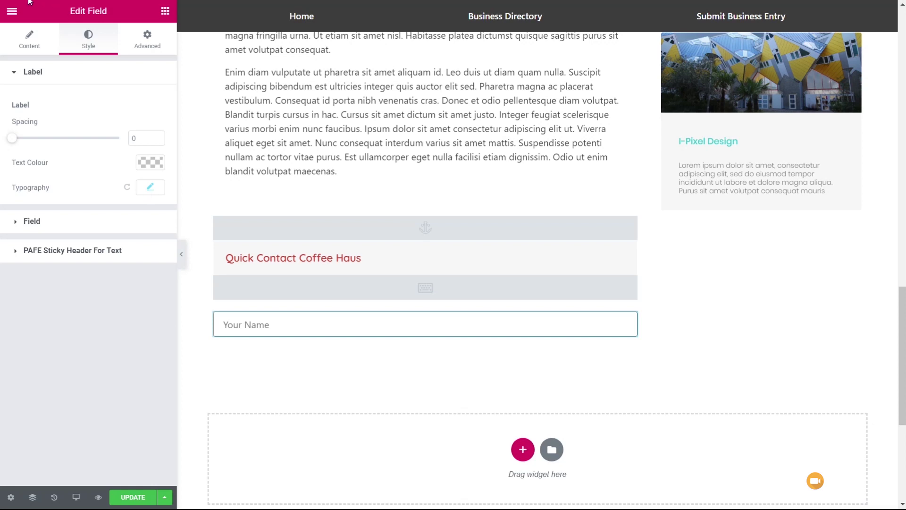
left_click(24, 41)
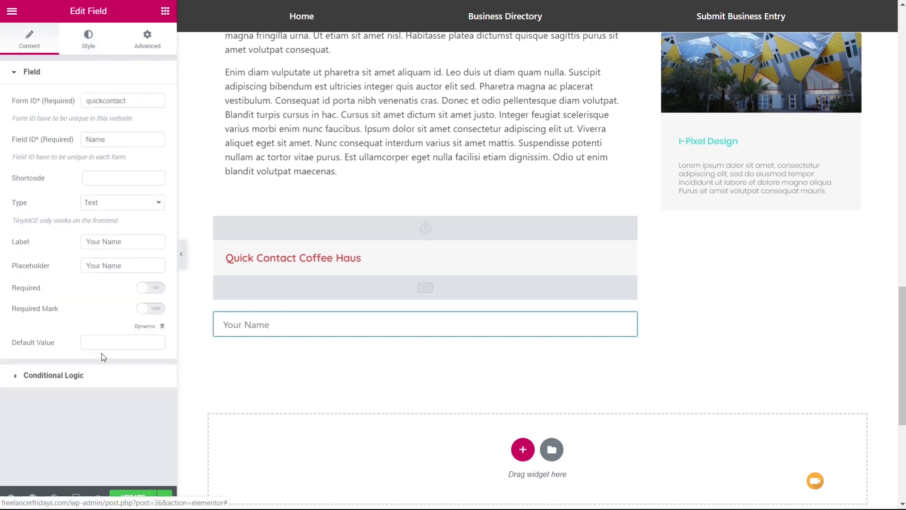
left_click(121, 140)
left_click(119, 177)
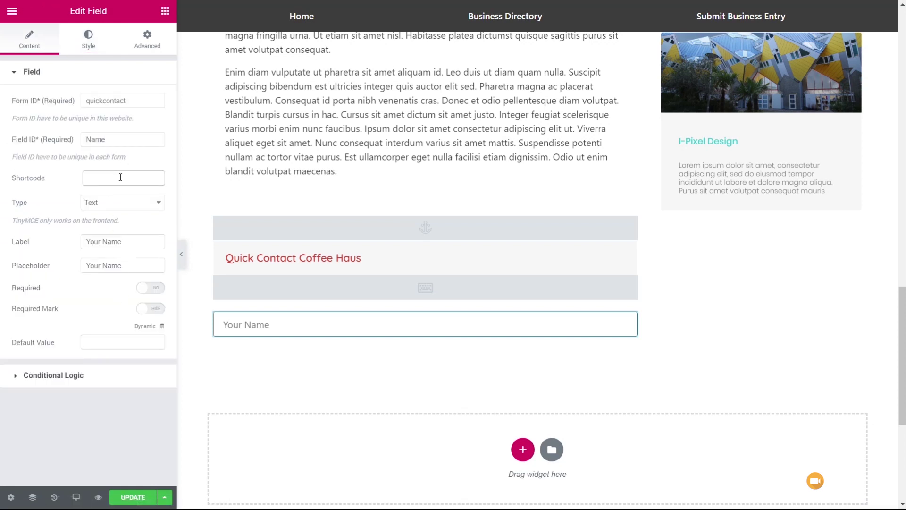
left_click(165, 11)
Add a PAFE Field under Your Name with Form ID quickcontact and Field ID SendersMail.
scroll(71, 330, "down", 7)
scroll(70, 378, "down", 2)
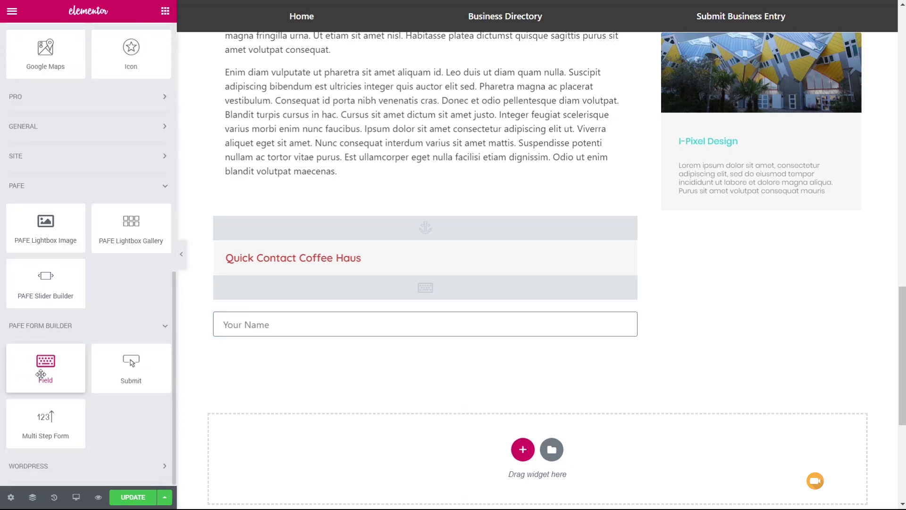
left_click_drag(45, 366, 285, 343)
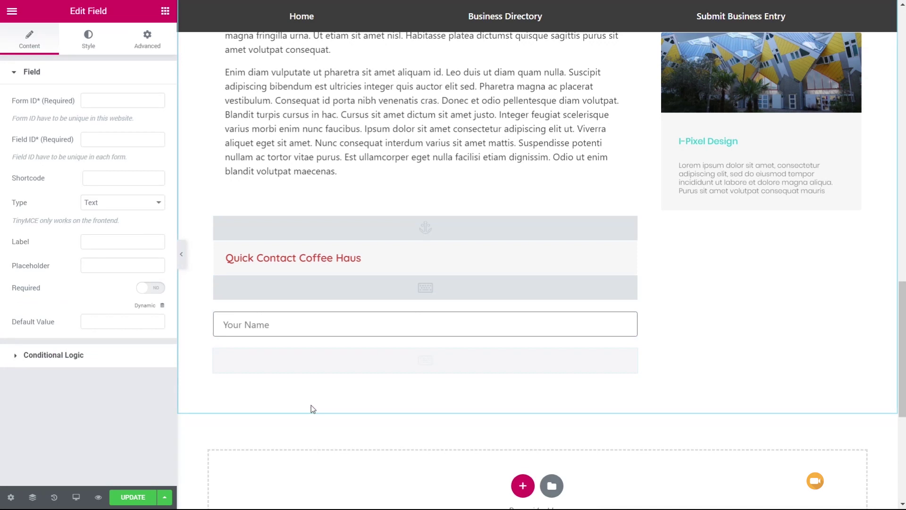
left_click(112, 99)
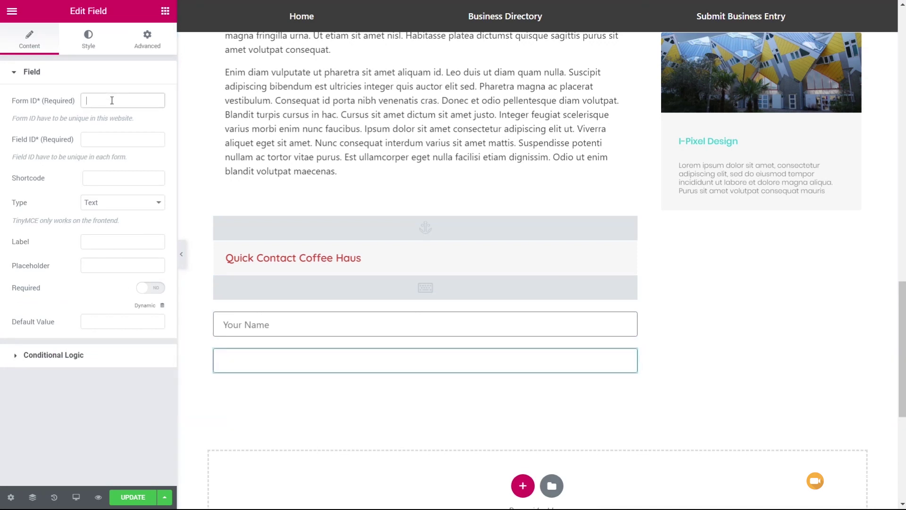
key("ctrl+v")
left_click(110, 140)
type("Senders")
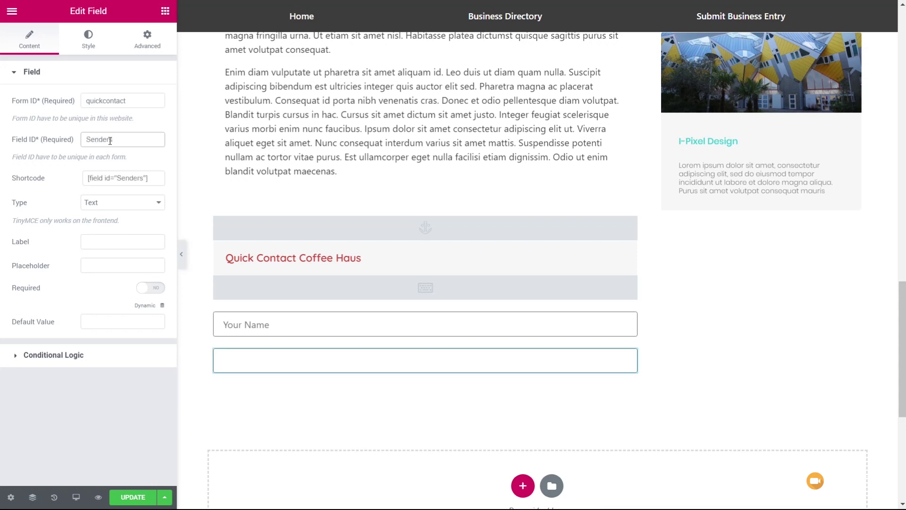
type("Mail")
Set the SendersMail field type to Email with label and placeholder 'Email'.
left_click(124, 203)
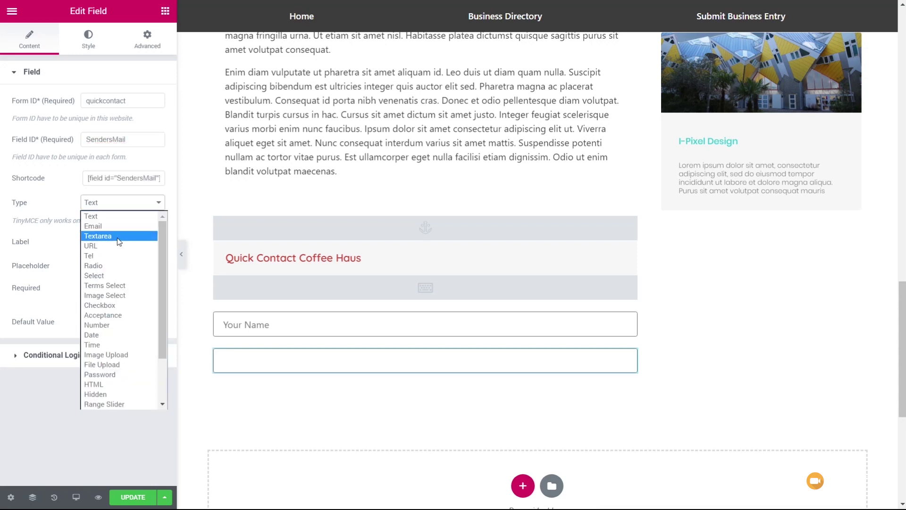
left_click(109, 226)
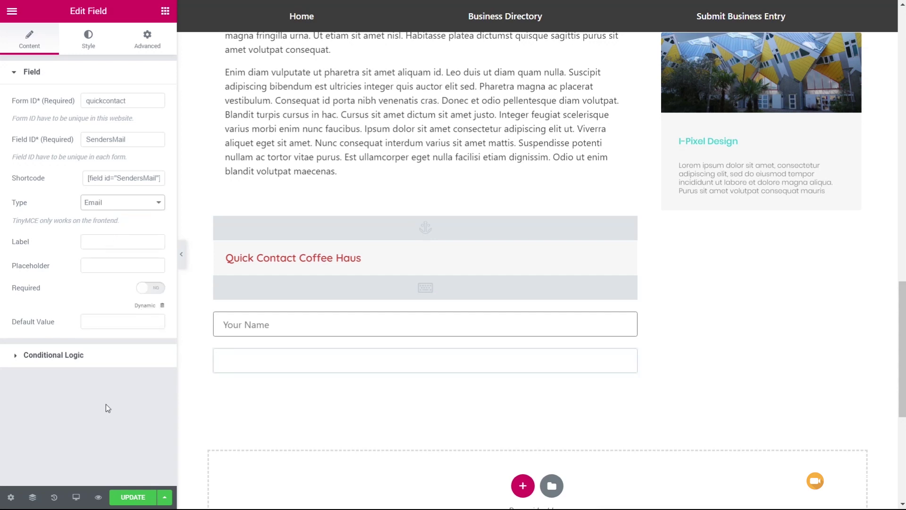
left_click(129, 243)
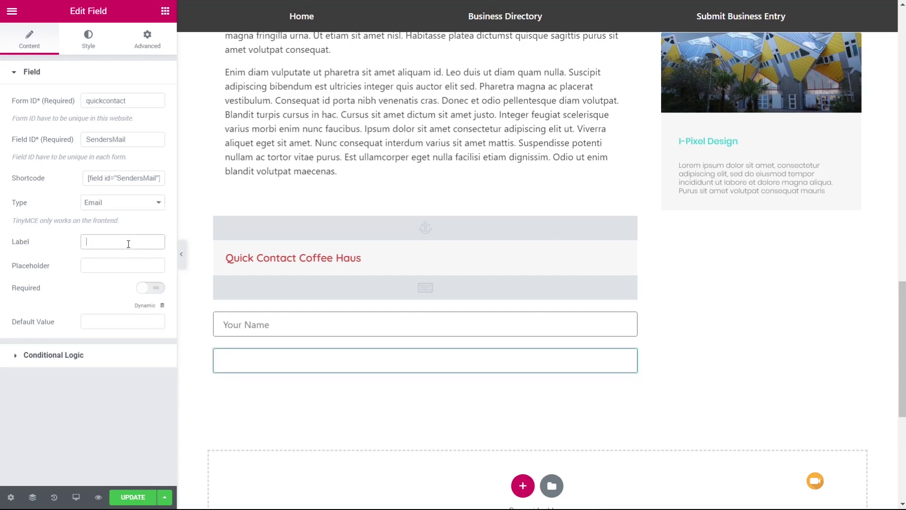
type("Email")
key("Tab")
type("Email")
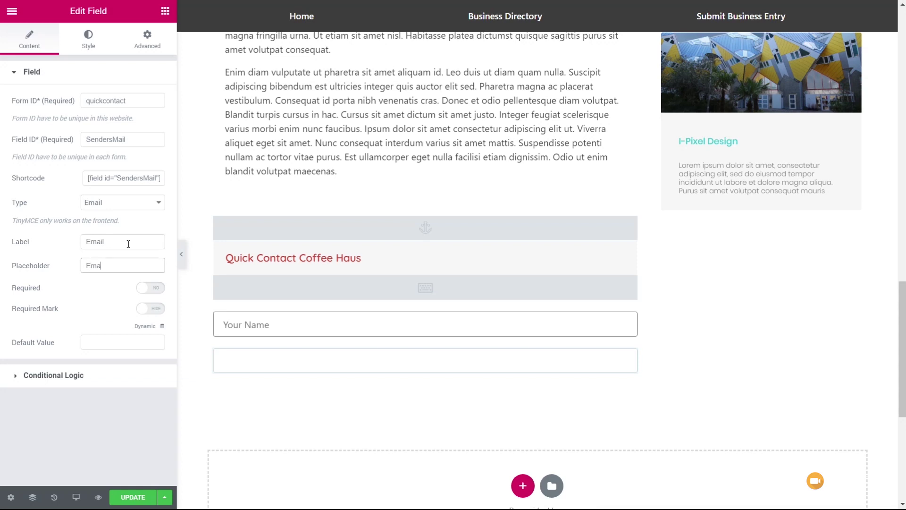
left_click(79, 419)
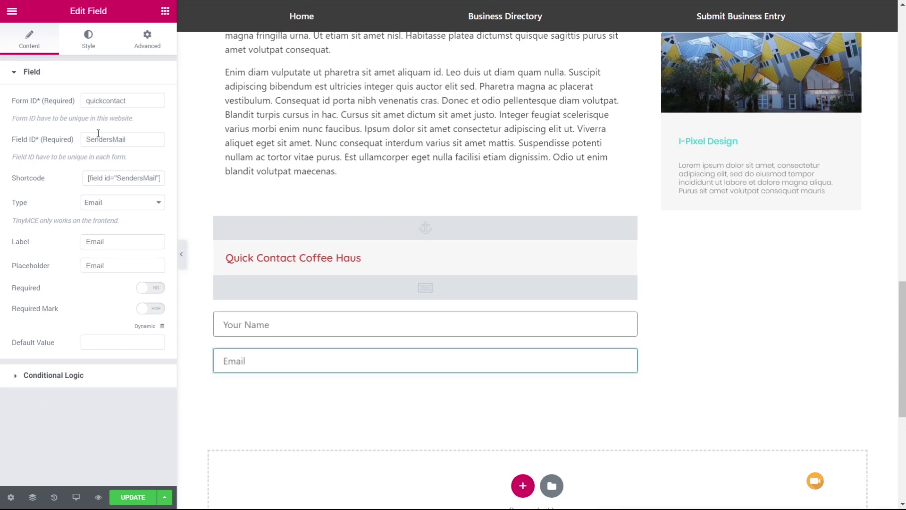
left_click(166, 12)
scroll(99, 380, "down", 6)
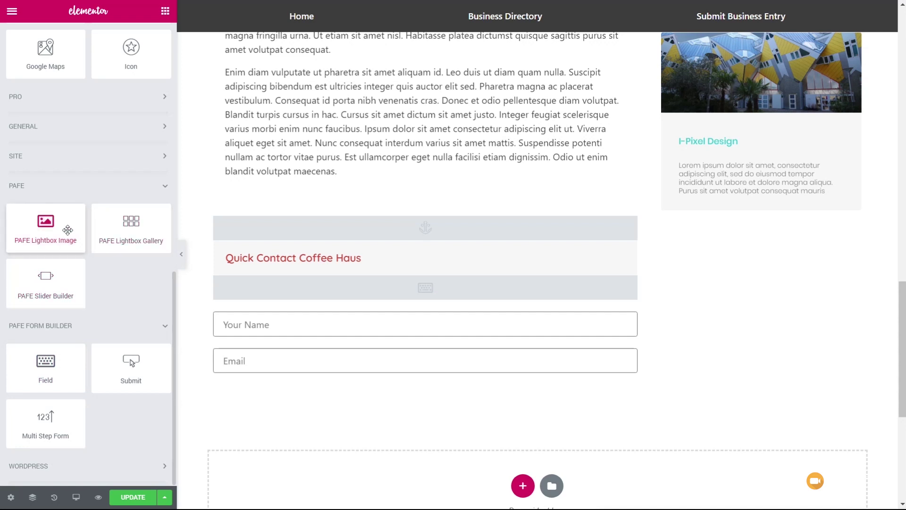
Add a PAFE Field below Email with Form ID quickcontact and Field ID Message.
left_click_drag(47, 371, 248, 377)
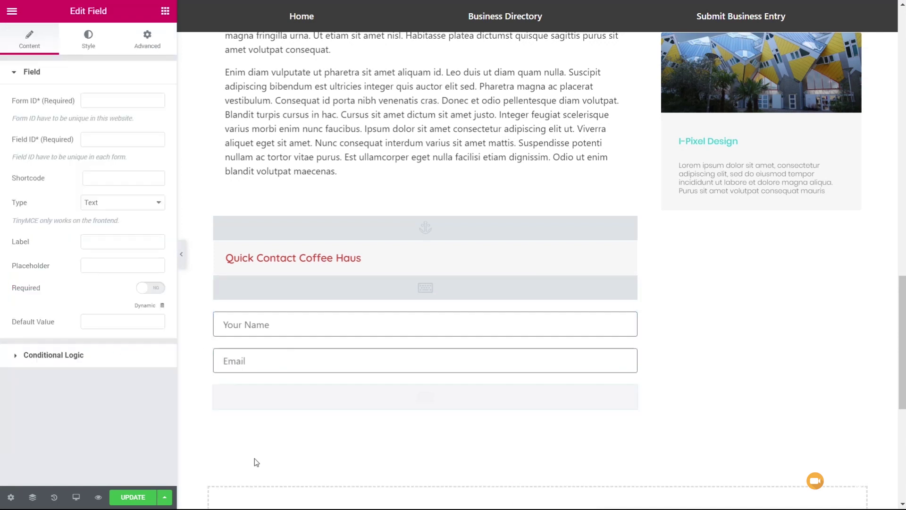
left_click(97, 101)
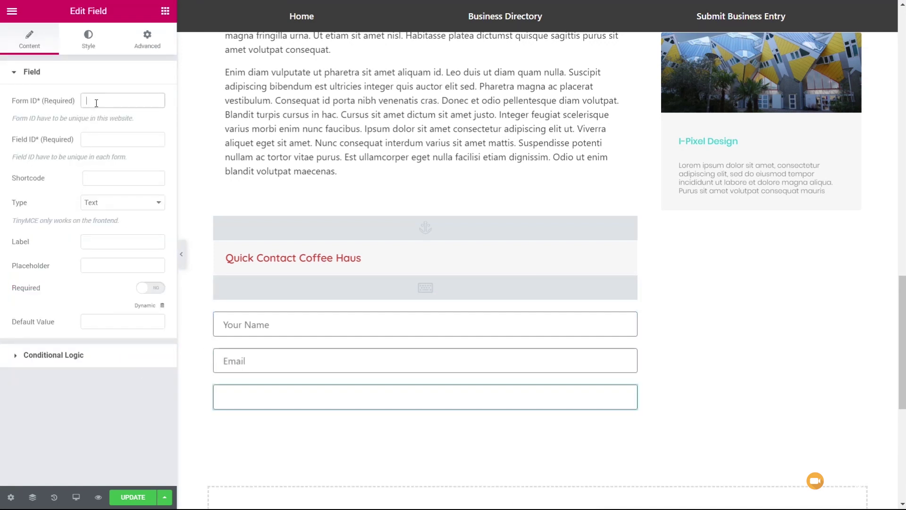
type("quickcontact")
left_click(109, 139)
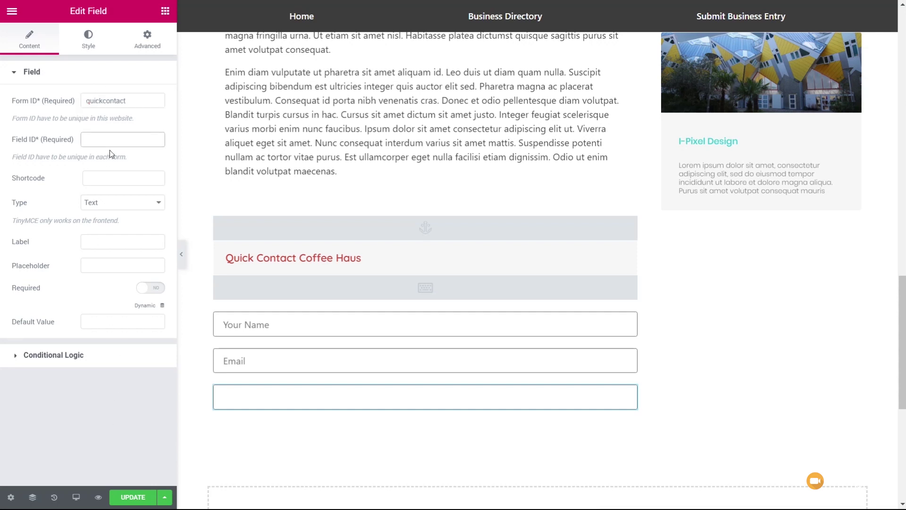
type("Message")
Set the Message field type to Textarea with label and placeholder 'Your Message'.
left_click(146, 204)
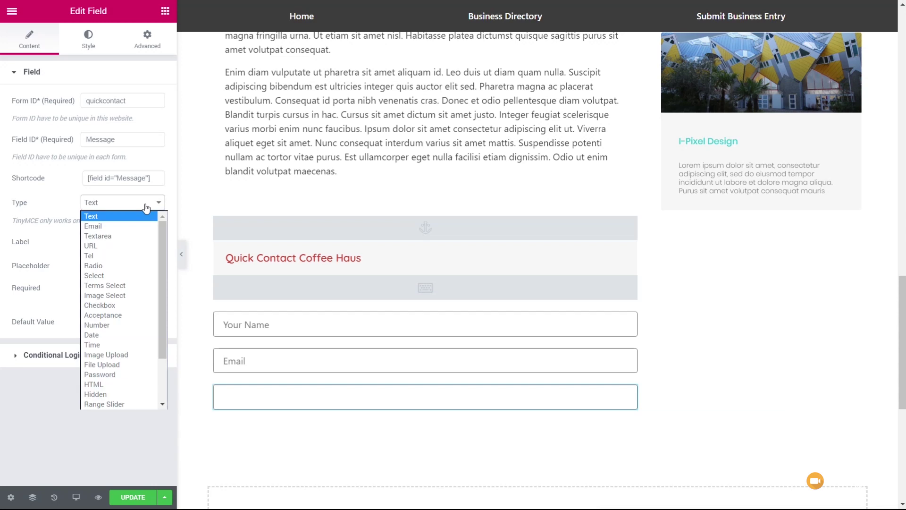
left_click(125, 235)
left_click(95, 243)
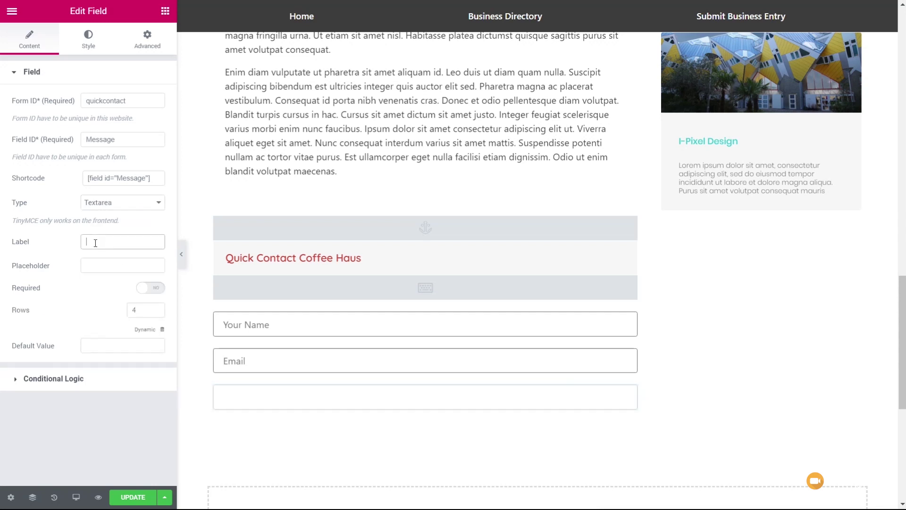
type("Your Message")
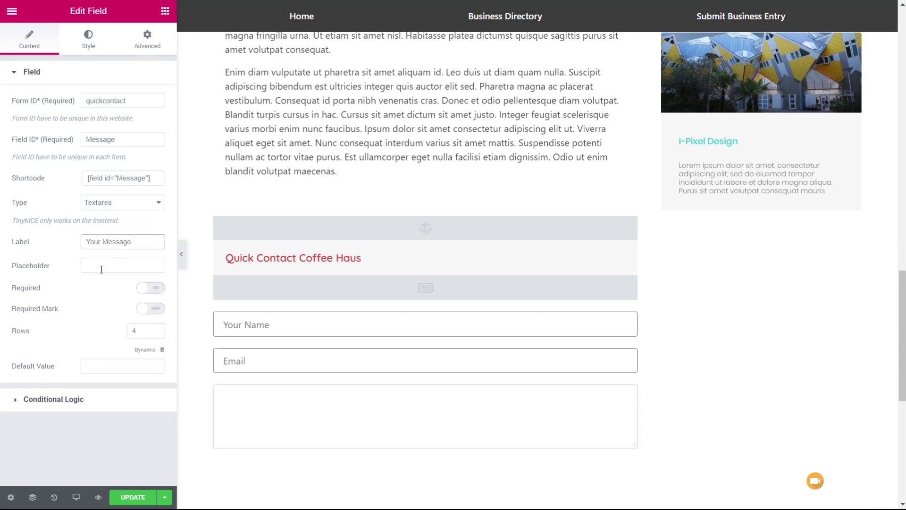
left_click(101, 269)
type("Your Mess")
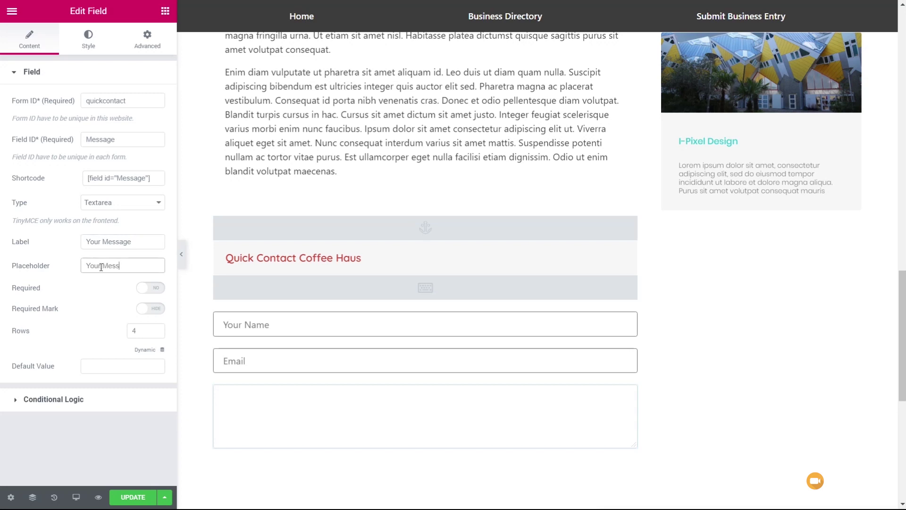
type("age")
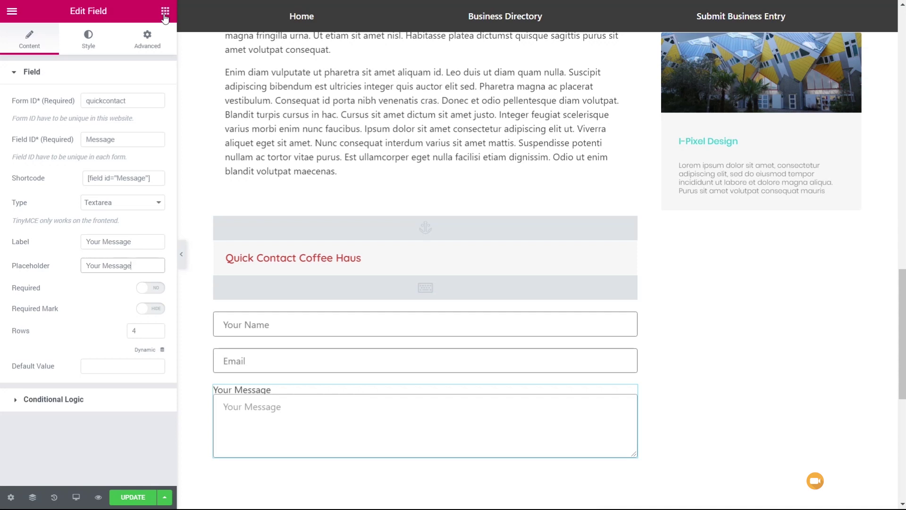
left_click(165, 12)
Add a PAFE Submit button labelled 'Send Message' below the message box.
scroll(85, 283, "down", 15)
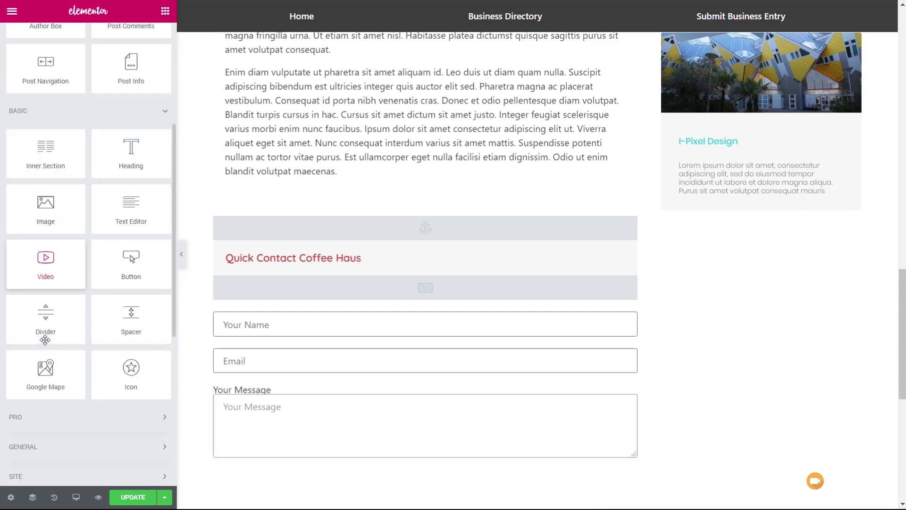
left_click_drag(120, 369, 314, 455)
triple_click(84, 180)
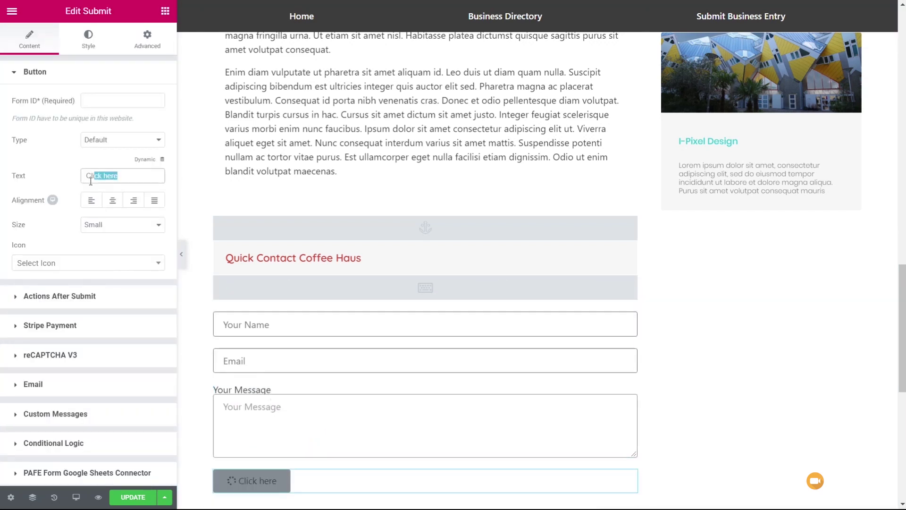
type("S")
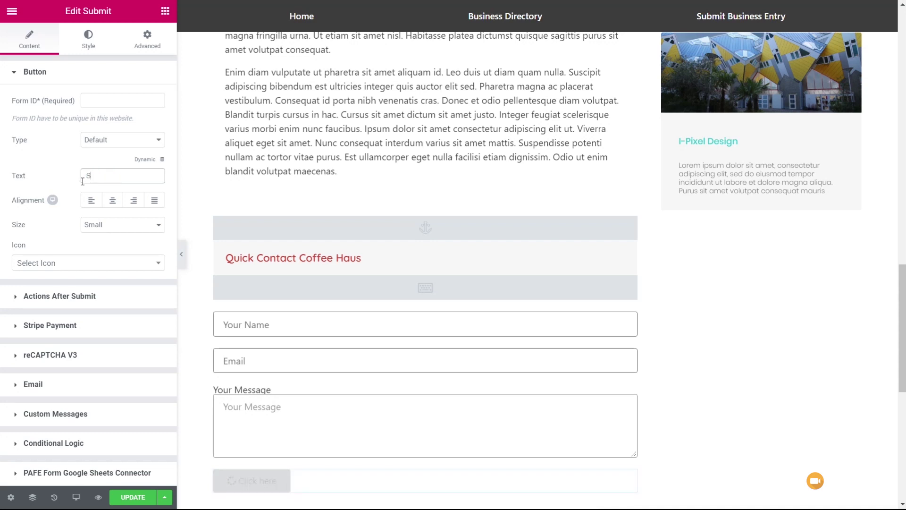
type("end Message")
Give the button form ID quickcontact, Justify alignment and Medium size.
left_click(119, 102)
type("quickcontact")
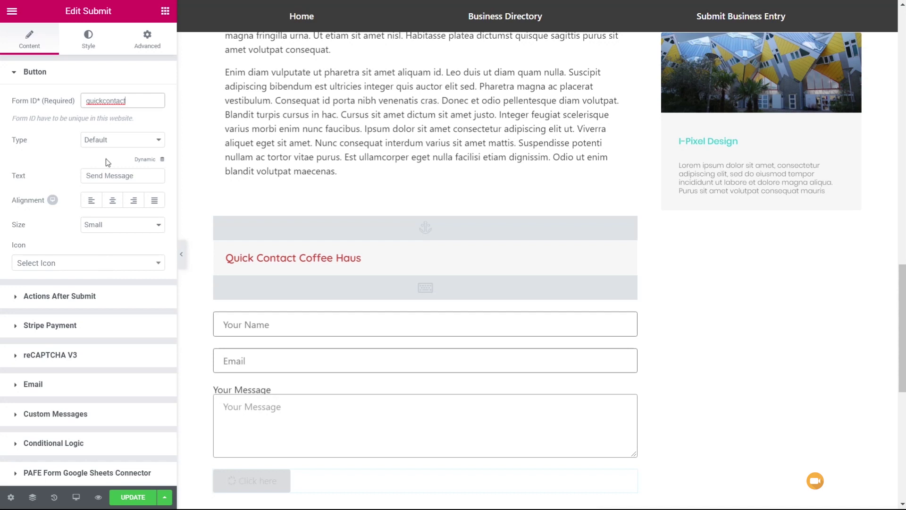
left_click(134, 201)
left_click(154, 201)
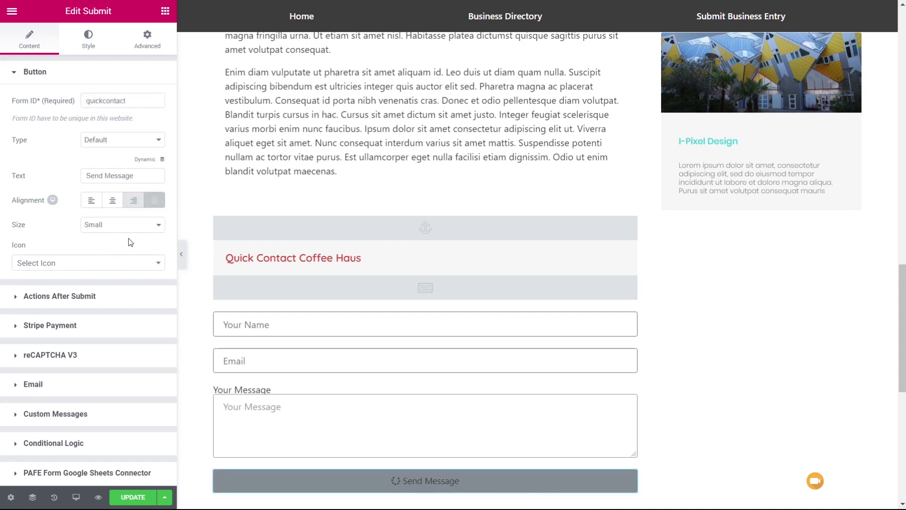
left_click(121, 225)
left_click(108, 257)
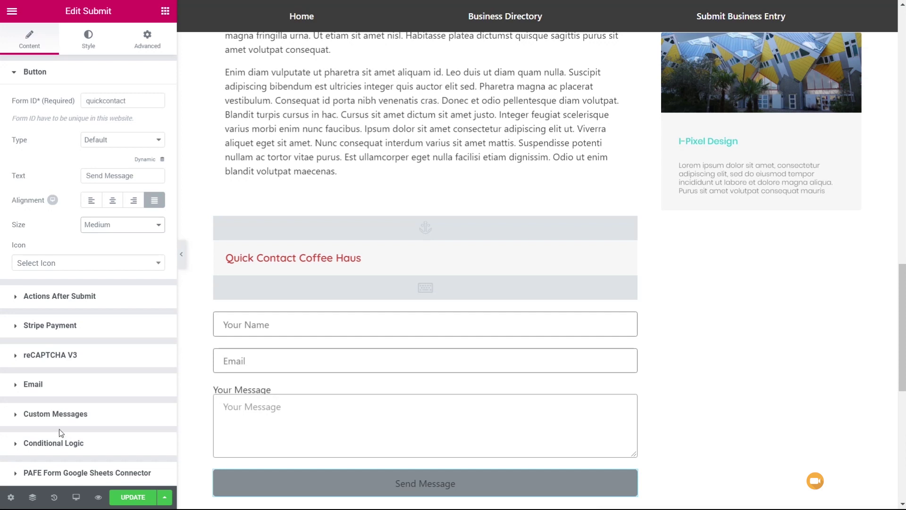
Inspect the Email action's To field, then reopen the hidden email field's settings.
left_click(56, 305)
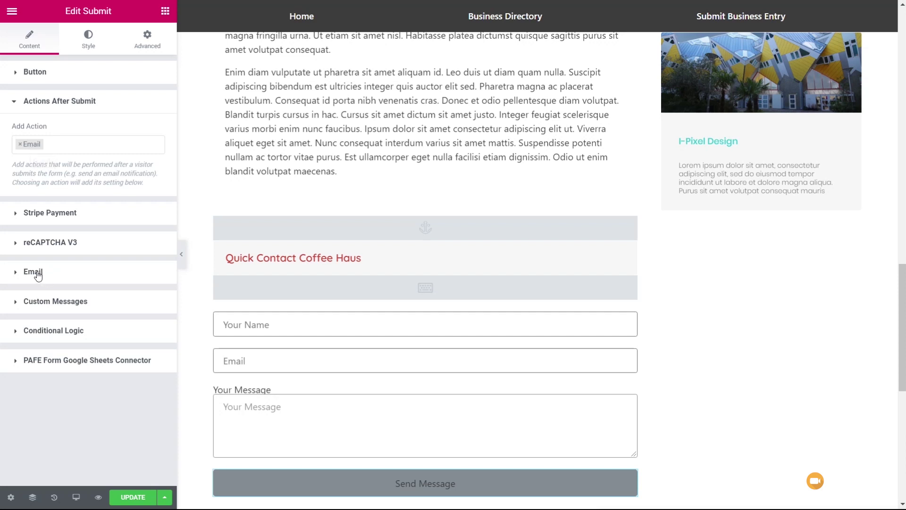
left_click(34, 271)
scroll(108, 292, "down", 2)
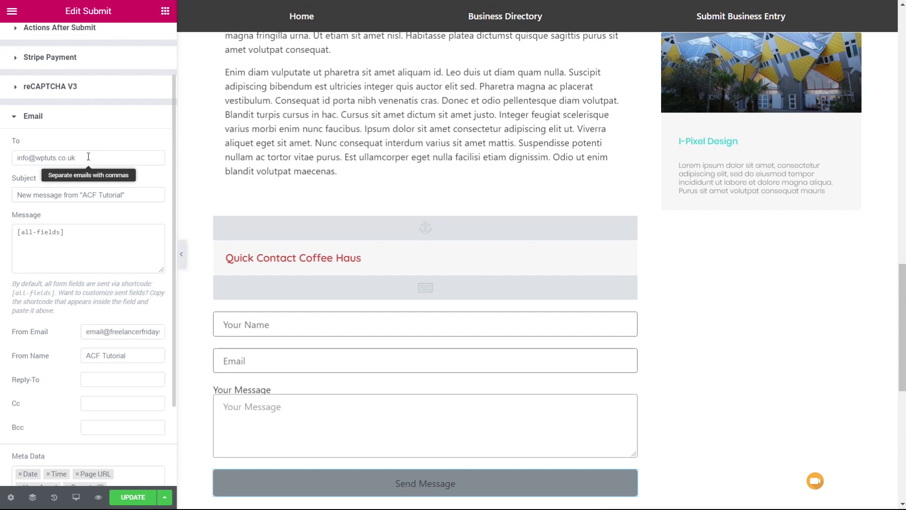
left_click(58, 157)
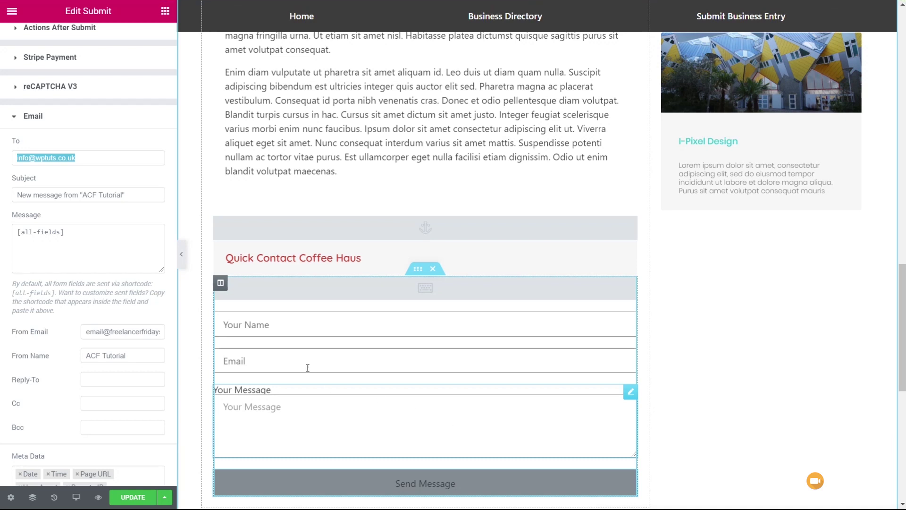
left_click(503, 292)
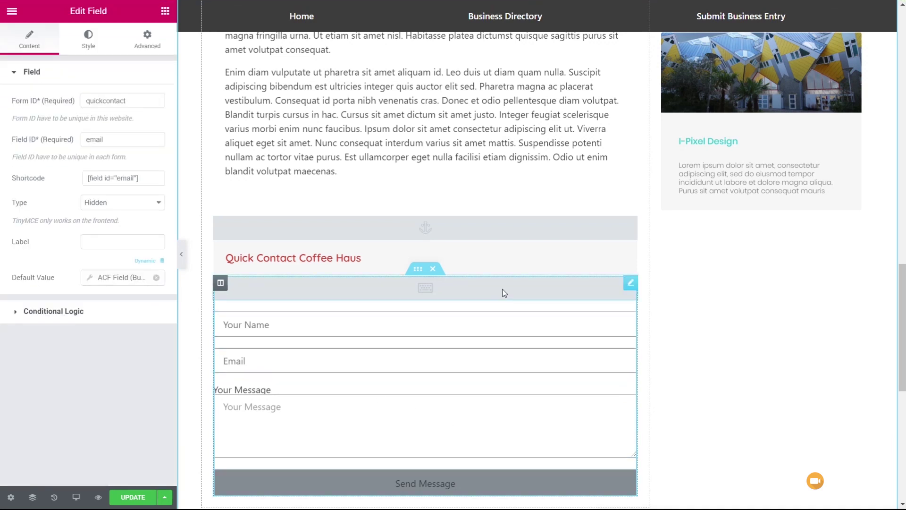
Replace the fixed To address with the copied [field id="email"] shortcode.
left_click_drag(147, 178, 86, 180)
key("ctrl+c")
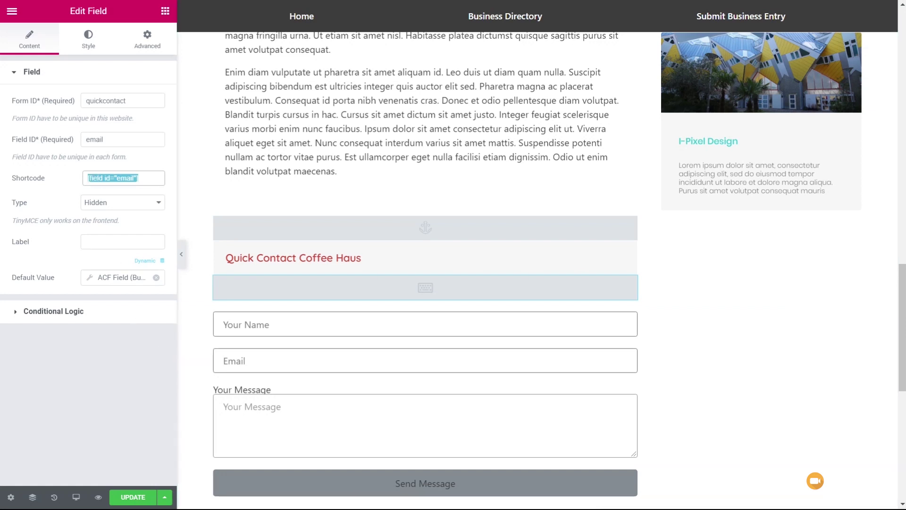
left_click(454, 488)
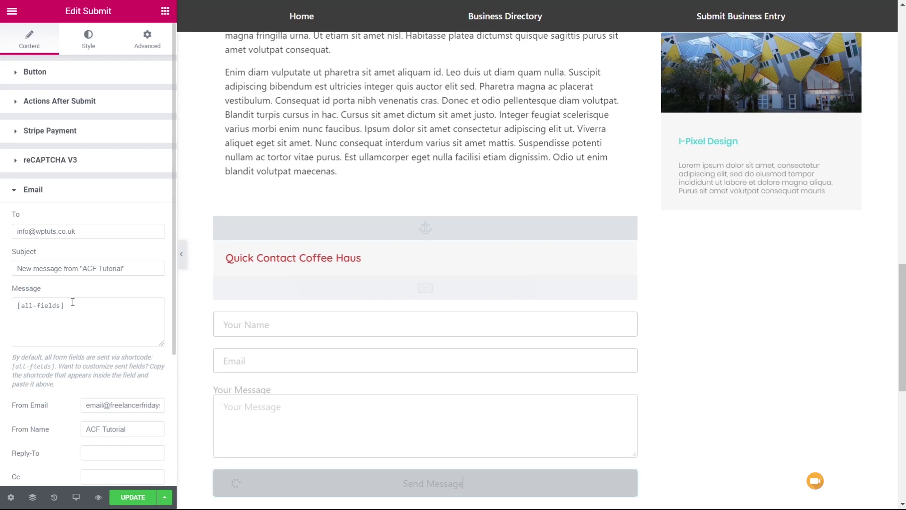
left_click_drag(75, 232, 14, 232)
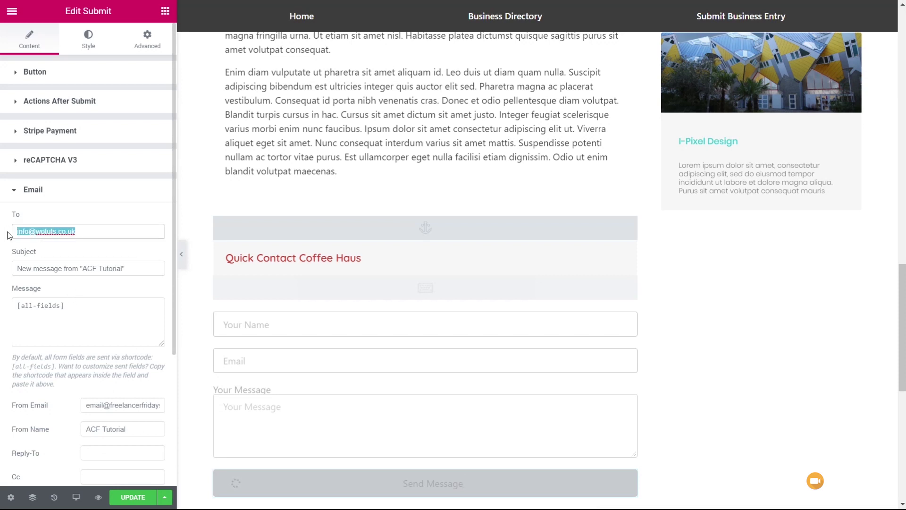
key("BackSpace")
key("ctrl+v")
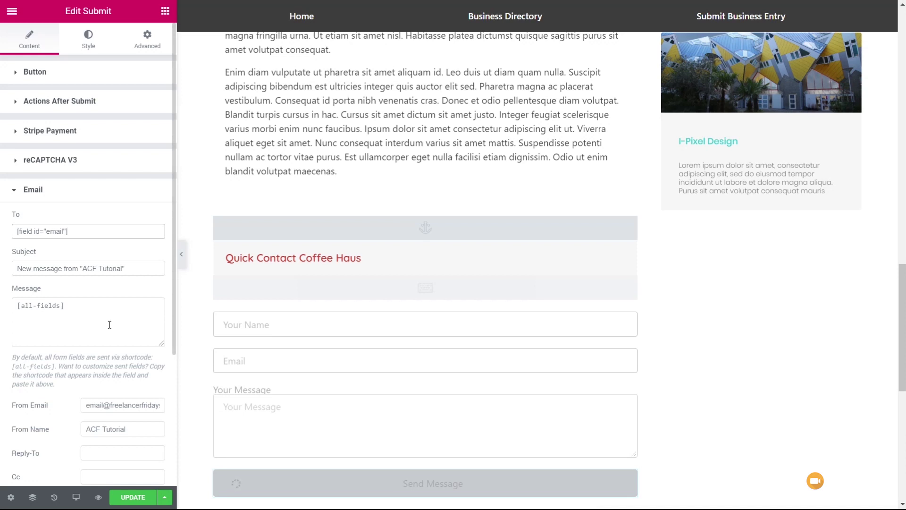
scroll(110, 324, "down", 4)
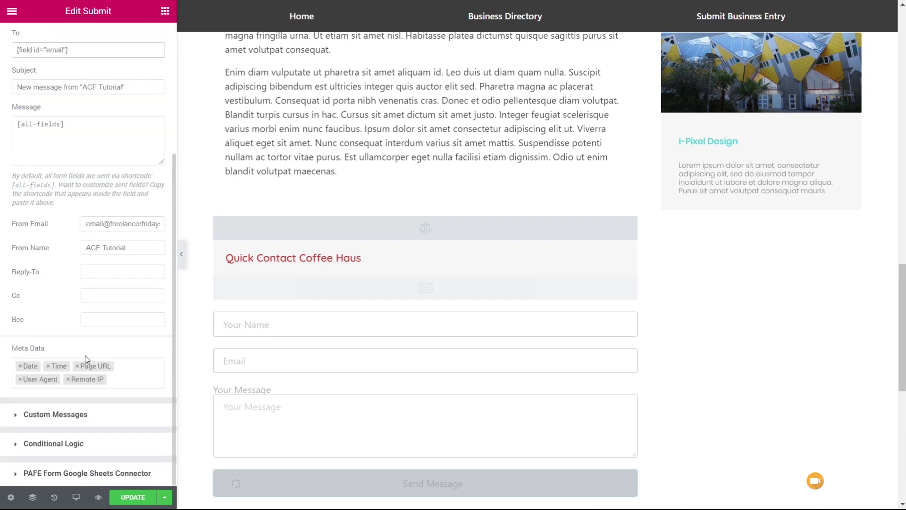
Remove User Agent and Remote IP from the meta data, then expand Custom Messages and Conditional Logic.
left_click(20, 379)
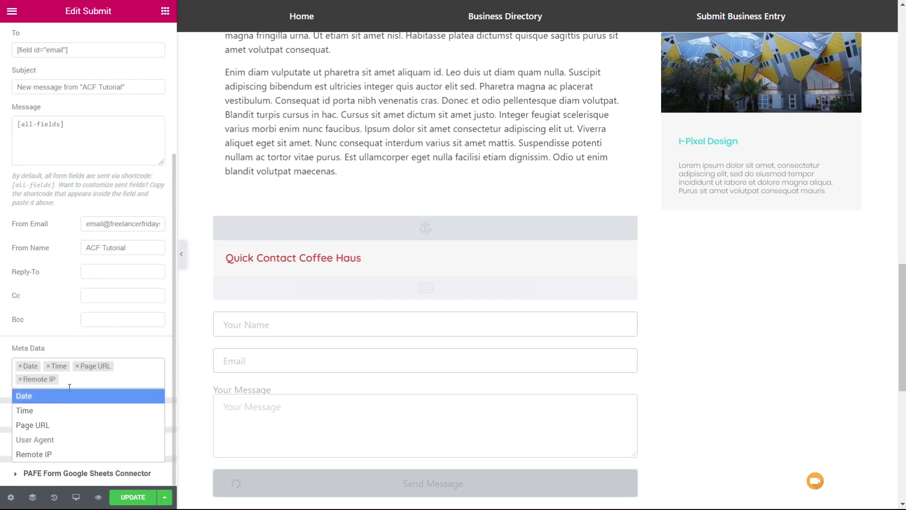
left_click(20, 379)
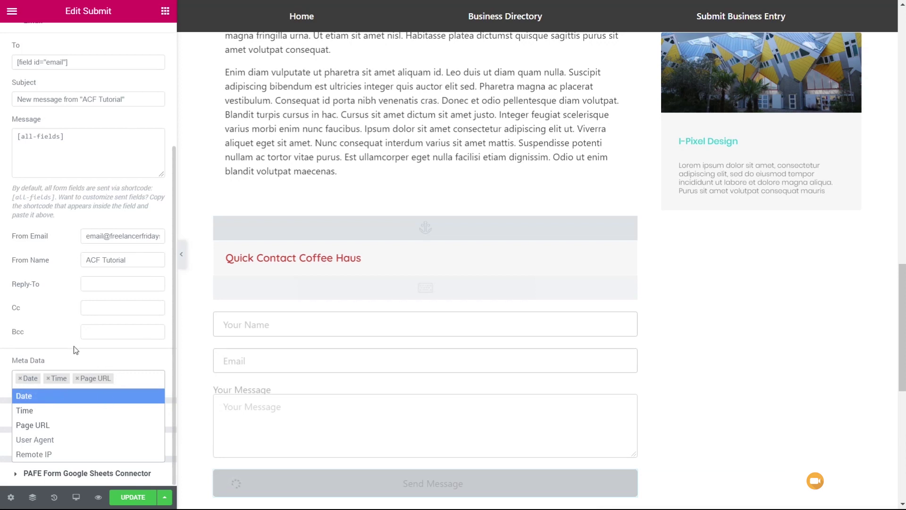
left_click(58, 333)
left_click(67, 417)
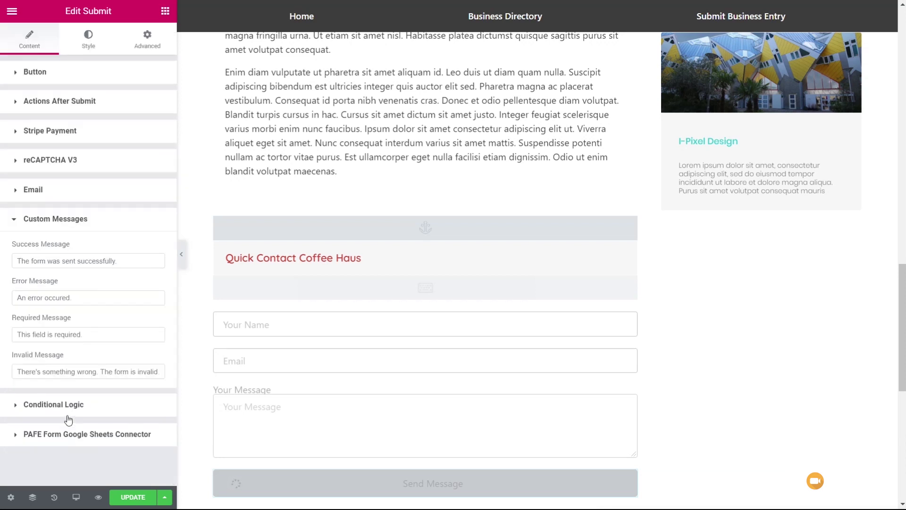
left_click(68, 405)
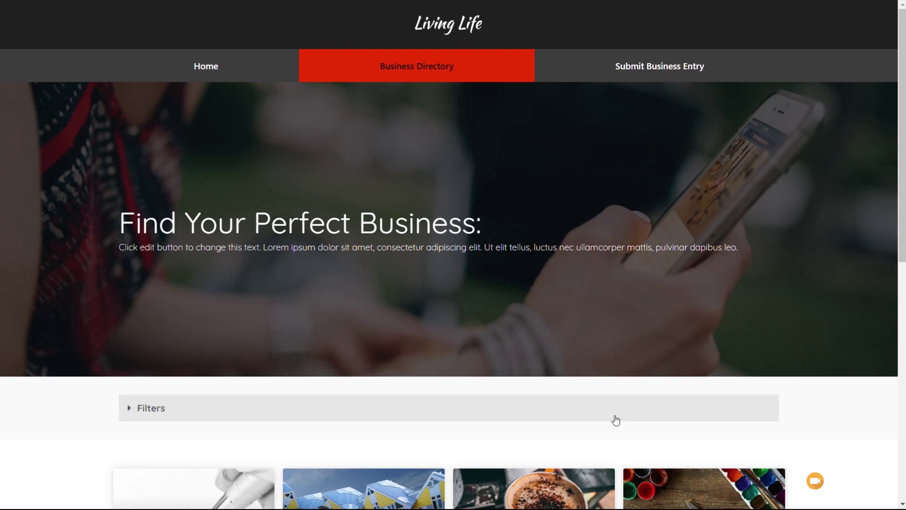
Open the Guest Business listing and use Contact Business to reach its Quick Contact form.
scroll(616, 420, "down", 6)
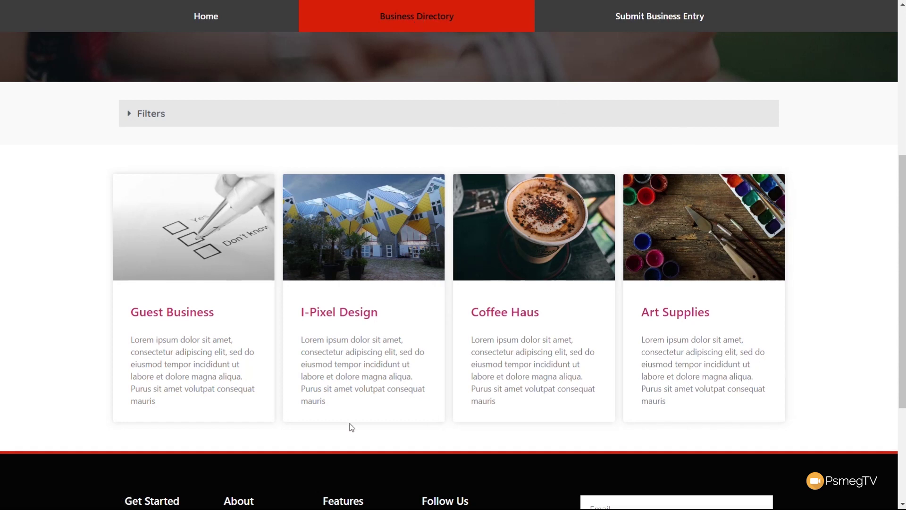
left_click(219, 248)
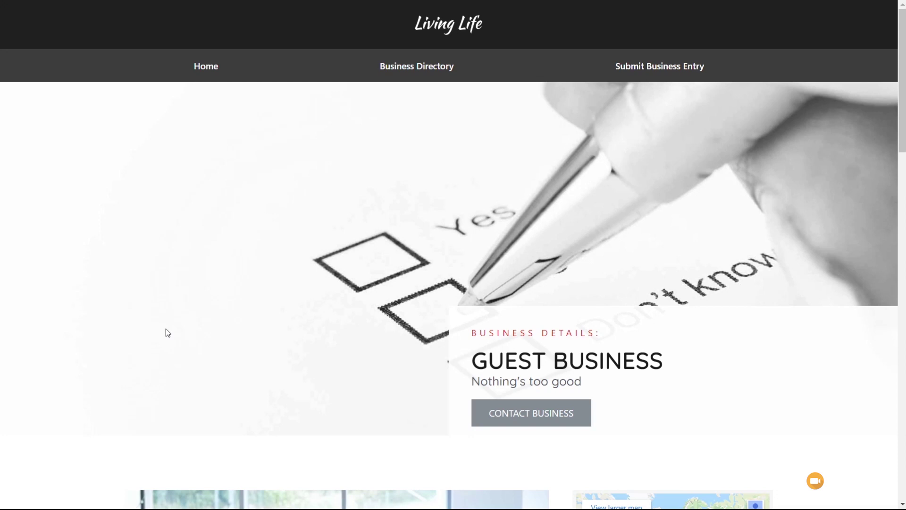
left_click(539, 419)
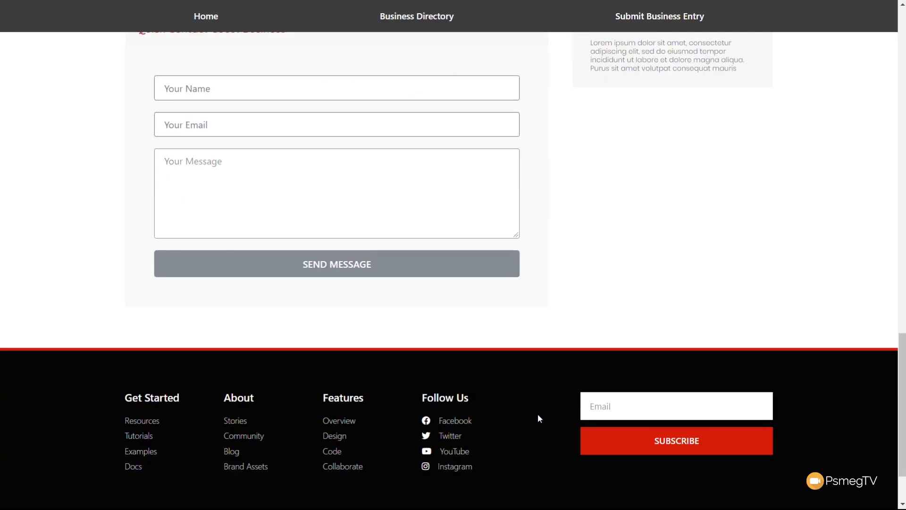
scroll(538, 417, "up", 1)
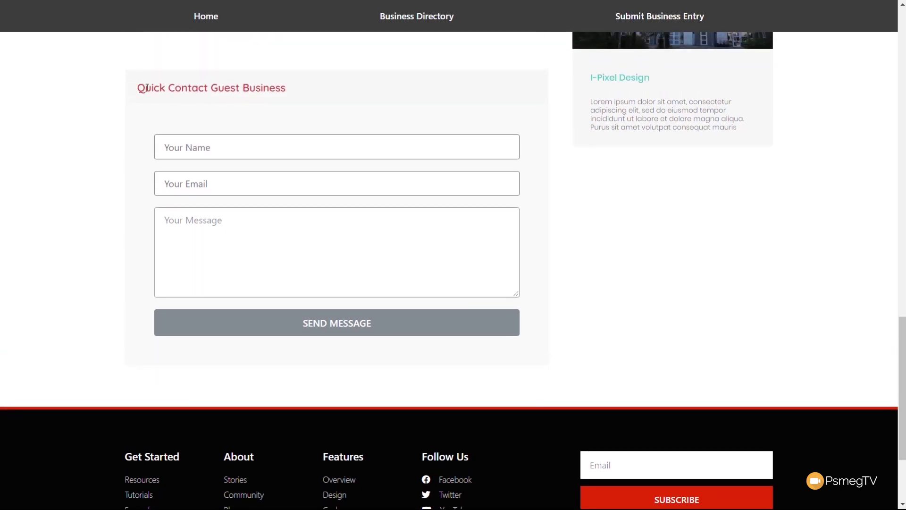
left_click_drag(145, 88, 277, 89)
left_click(297, 94)
left_click(187, 147)
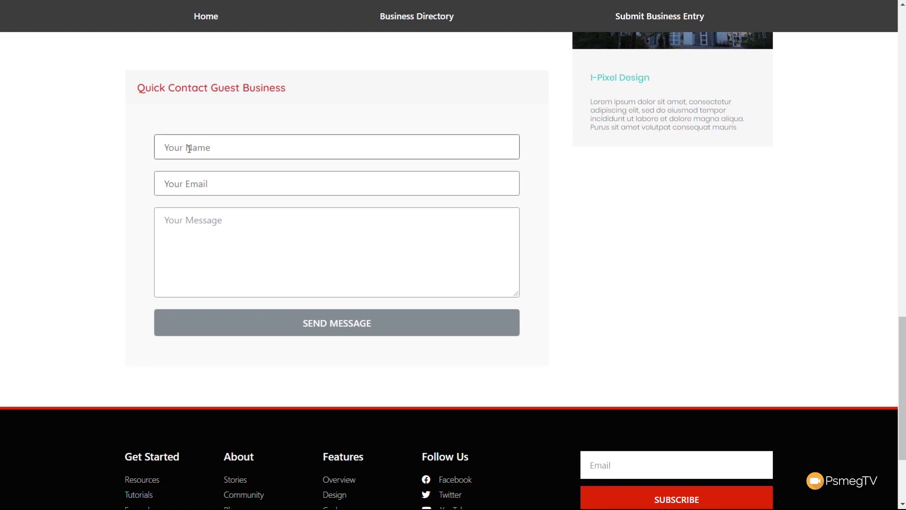
Fill in a sender name, an email address and the message 'This is a test message.'.
type("Paul C")
key("Tab")
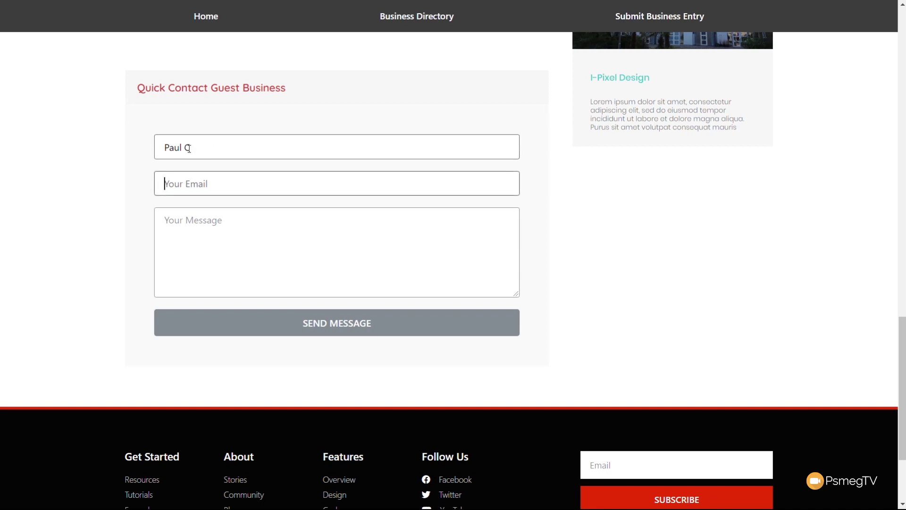
type("no@email.com")
left_click(210, 229)
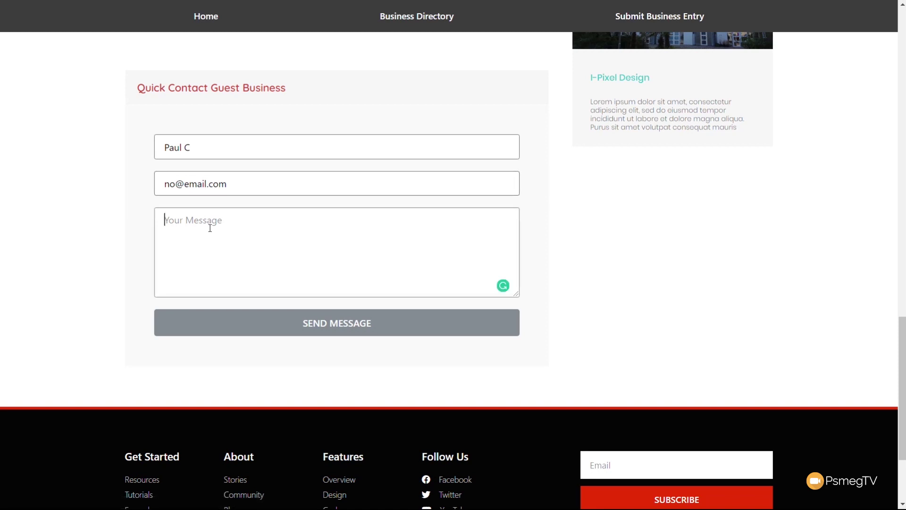
type("This is a tes message")
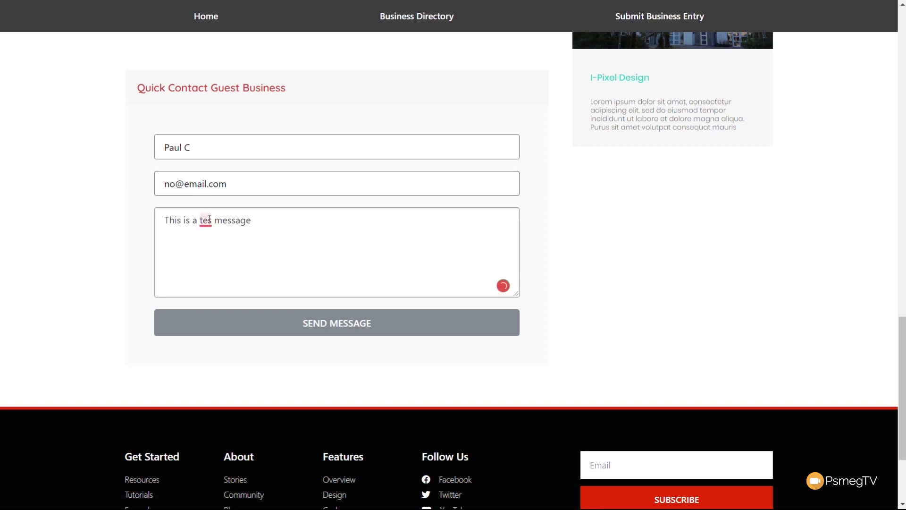
mouse_move(209, 219)
left_click(222, 143)
type(".")
Submit the form with Send Message and confirm the success notice.
left_click(298, 329)
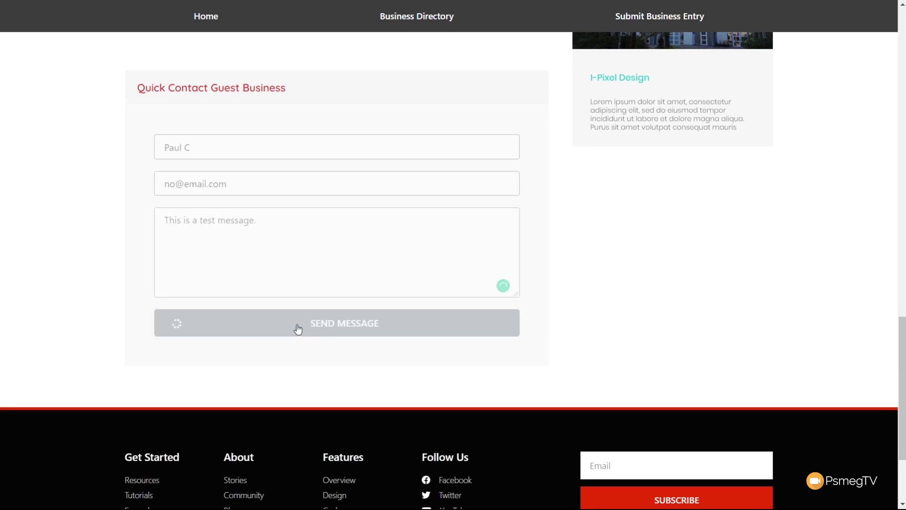
left_click_drag(317, 352, 177, 358)
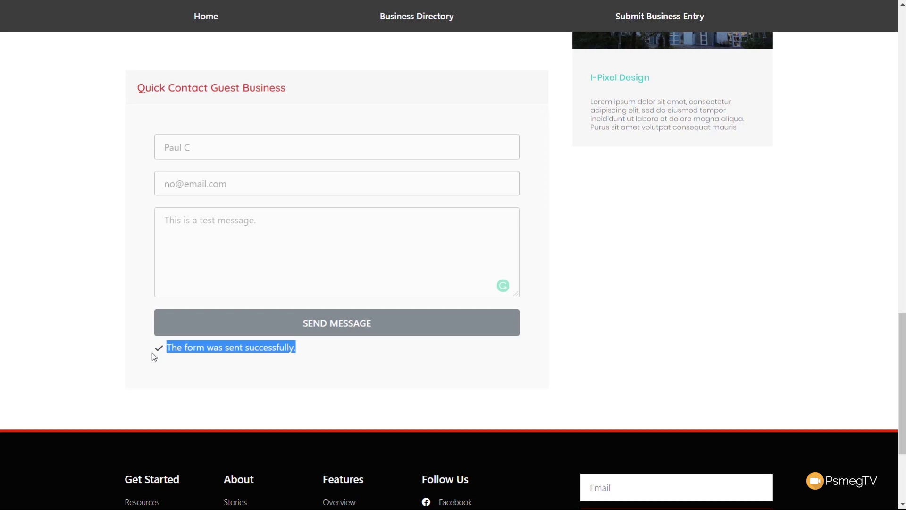
scroll(152, 353, "up", 8)
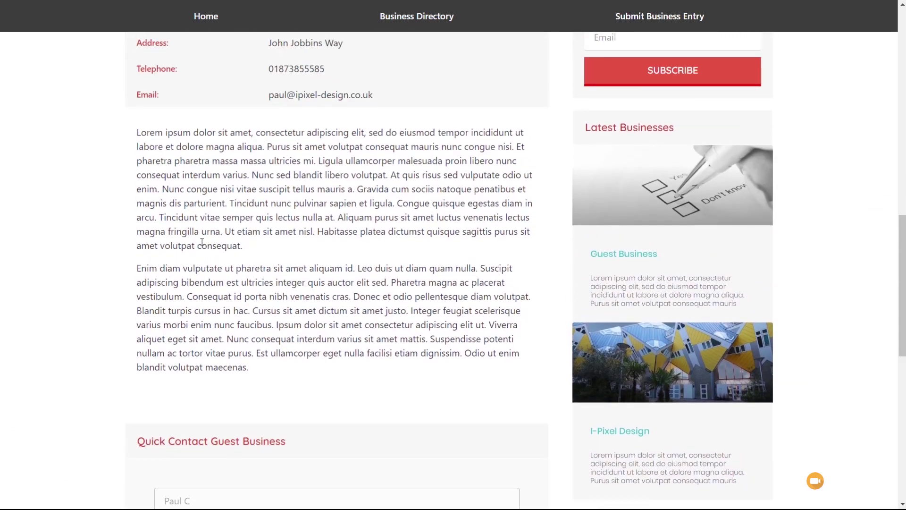
scroll(202, 242, "down", 5)
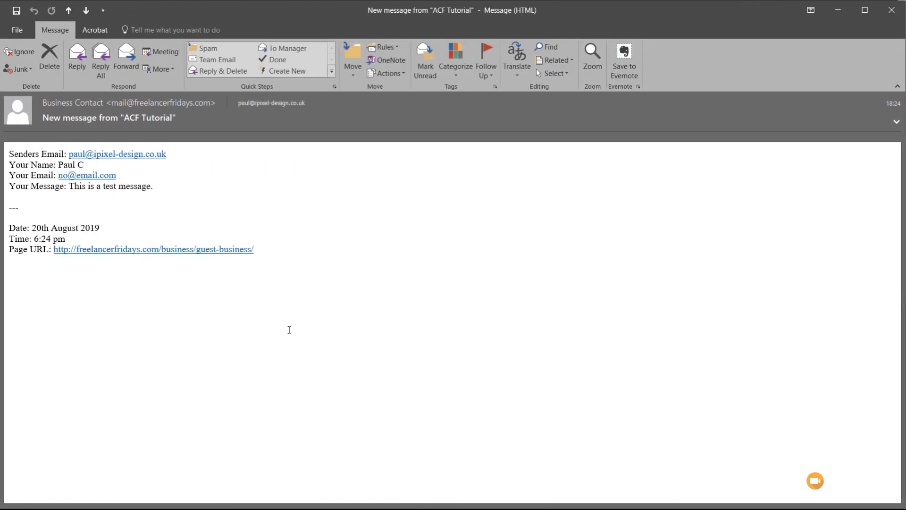
Review the received email's submitted fields, date, time and page URL, then close it.
left_click_drag(166, 189, 12, 152)
left_click(288, 251)
left_click_drag(281, 250, 9, 226)
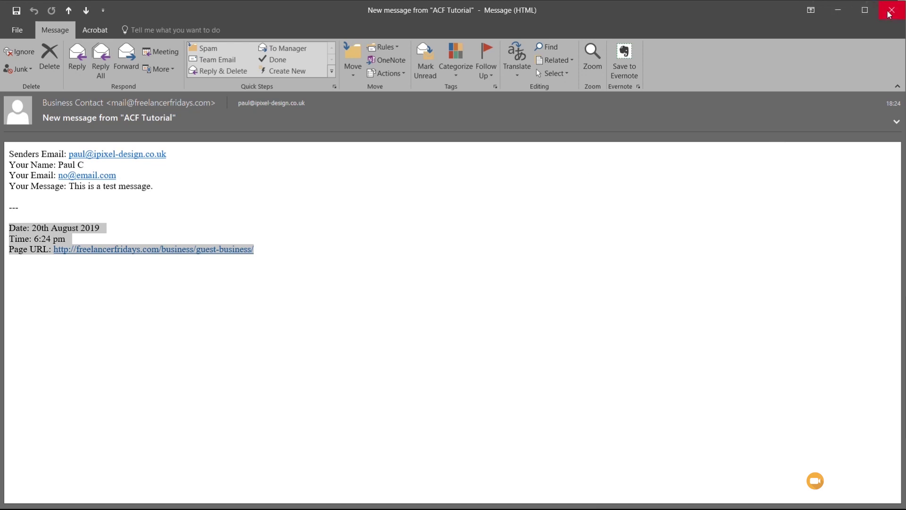
left_click(838, 11)
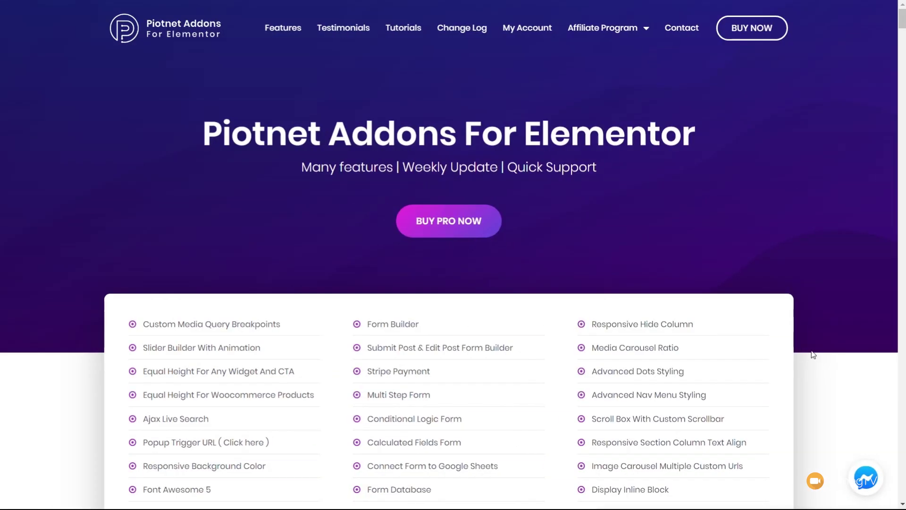
Scroll through the Piotnet Addons home page's feature list and testimonials.
scroll(812, 354, "down", 3)
scroll(812, 353, "down", 4)
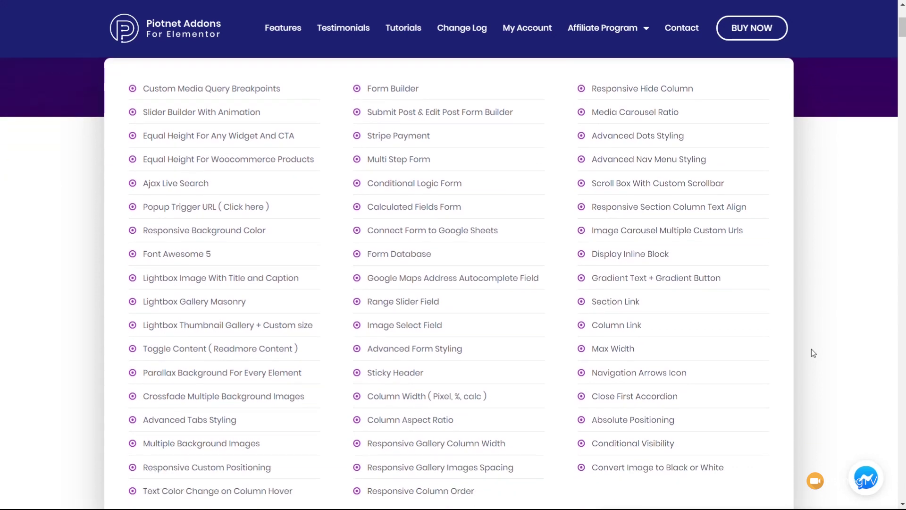
scroll(813, 353, "down", 4)
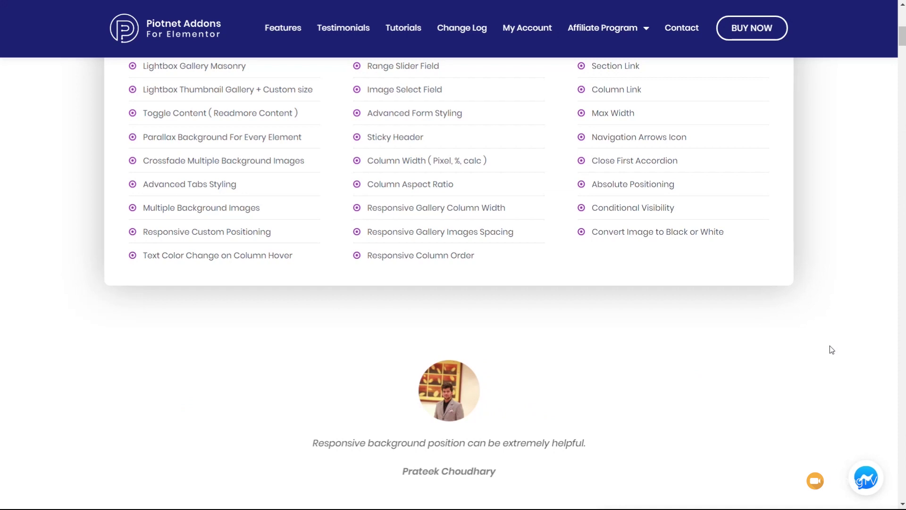
scroll(830, 346, "up", 3)
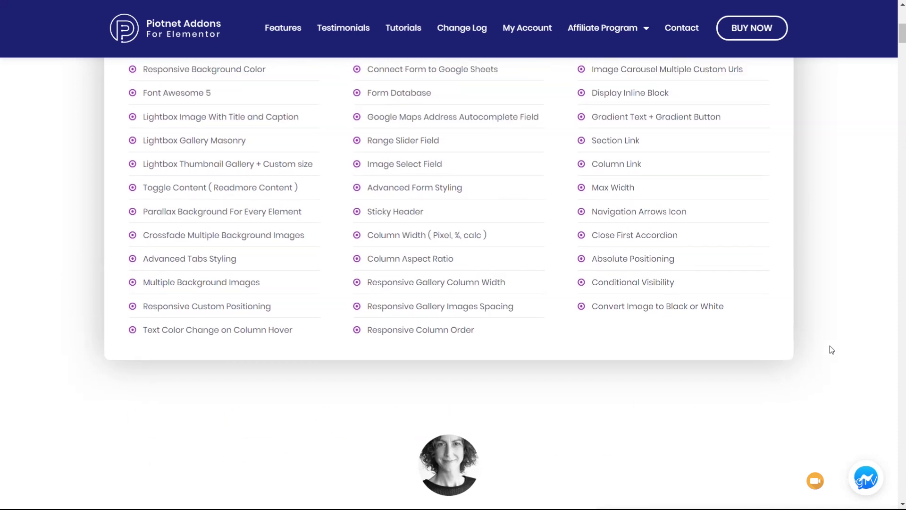
scroll(829, 350, "up", 3)
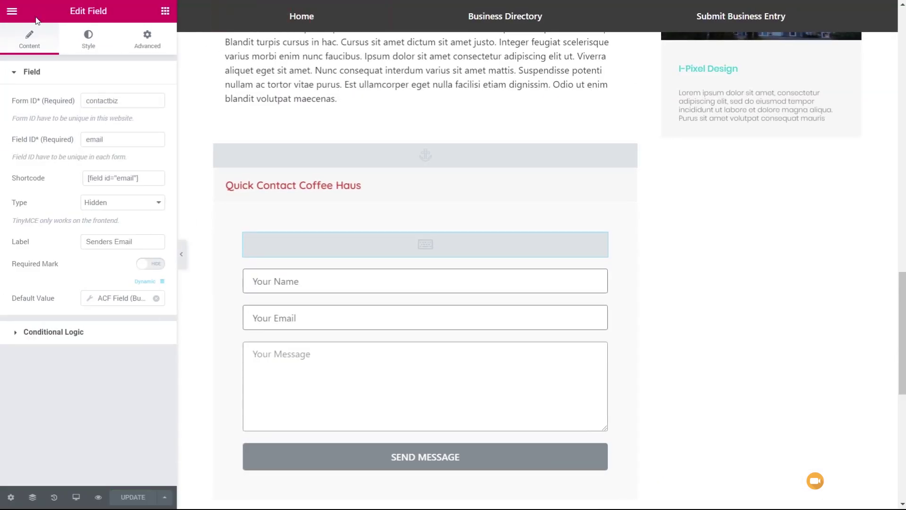
Exit the editor to the WordPress dashboard and open the Piotnet Addons settings toggles.
left_click(11, 11)
left_click(70, 318)
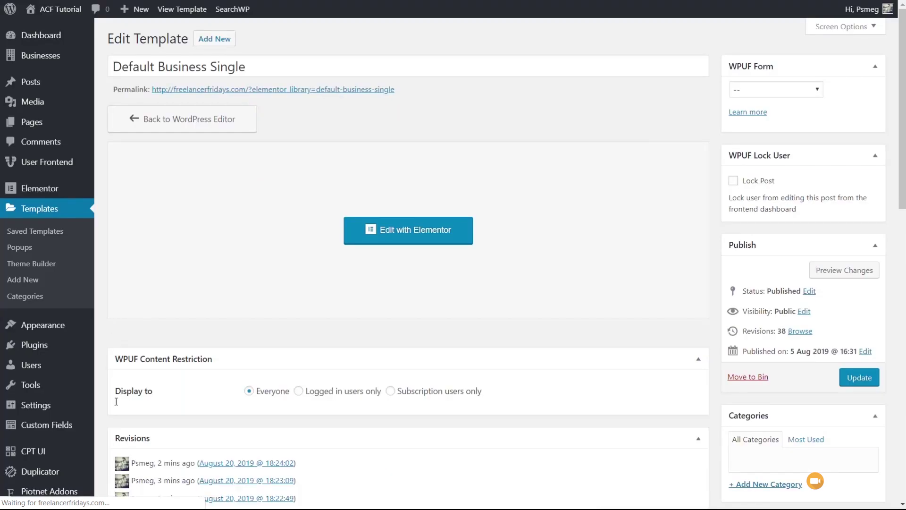
scroll(78, 362, "down", 3)
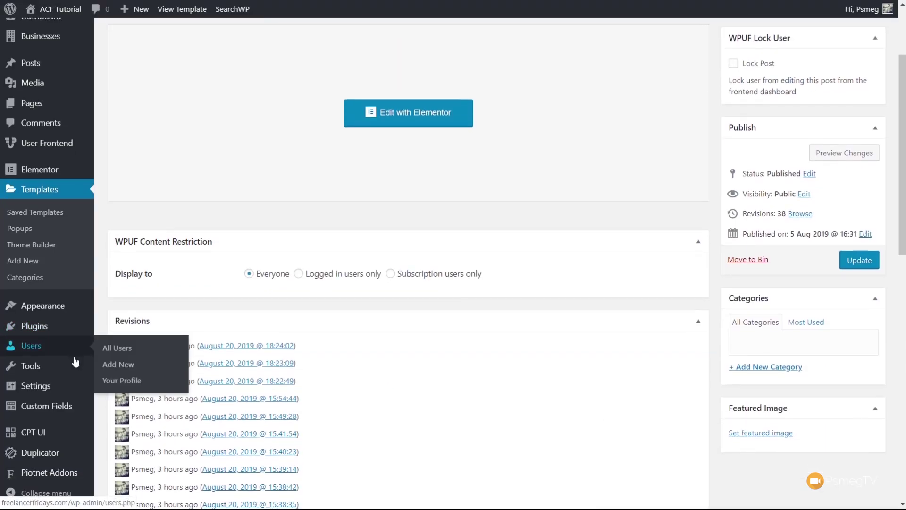
mouse_move(51, 479)
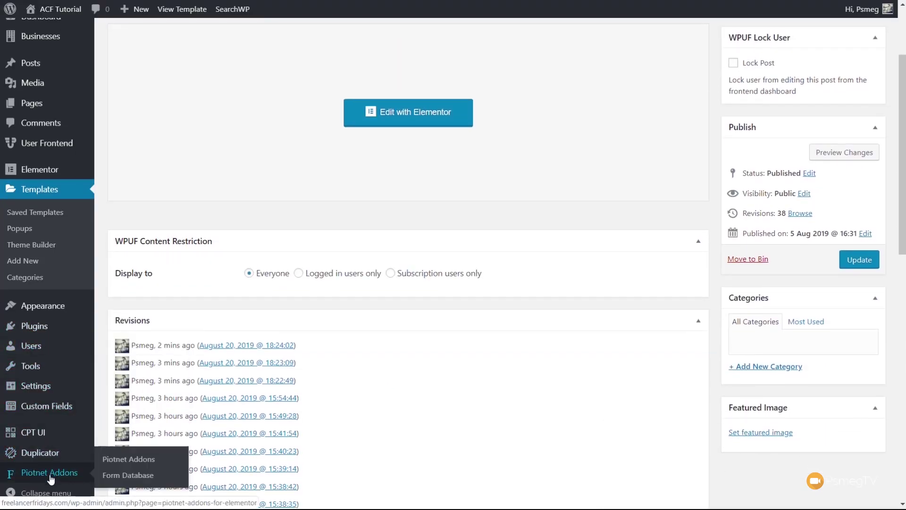
left_click(148, 462)
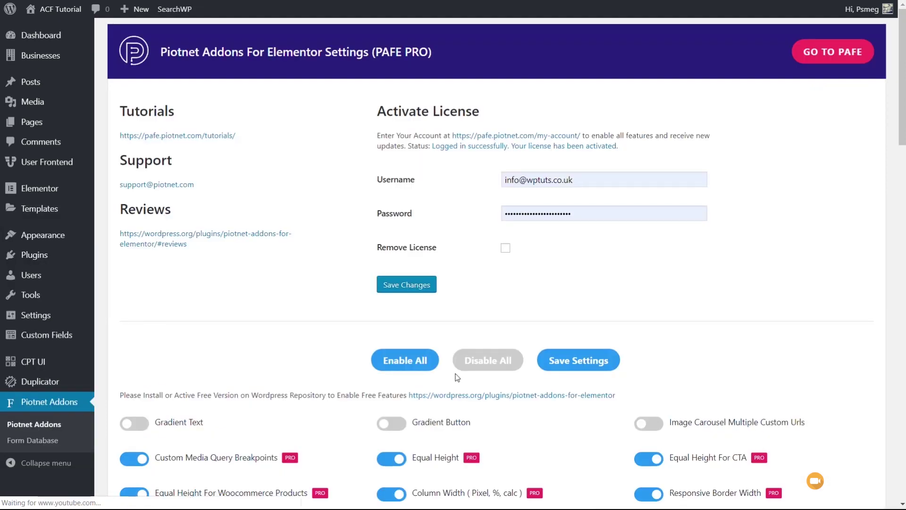
scroll(456, 377, "down", 8)
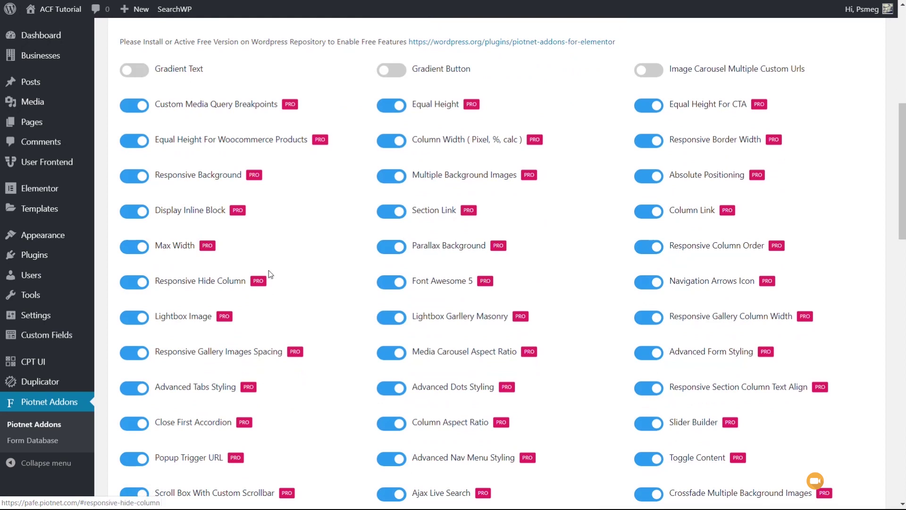